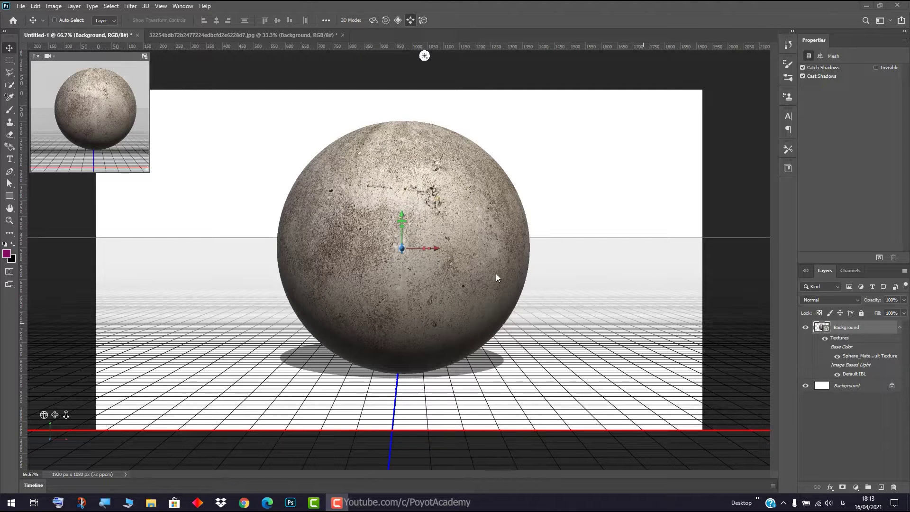
Glance at the 3D scene hierarchy, then go back to the layer list showing the sphere's Base Color texture and lighting
left_click(806, 271)
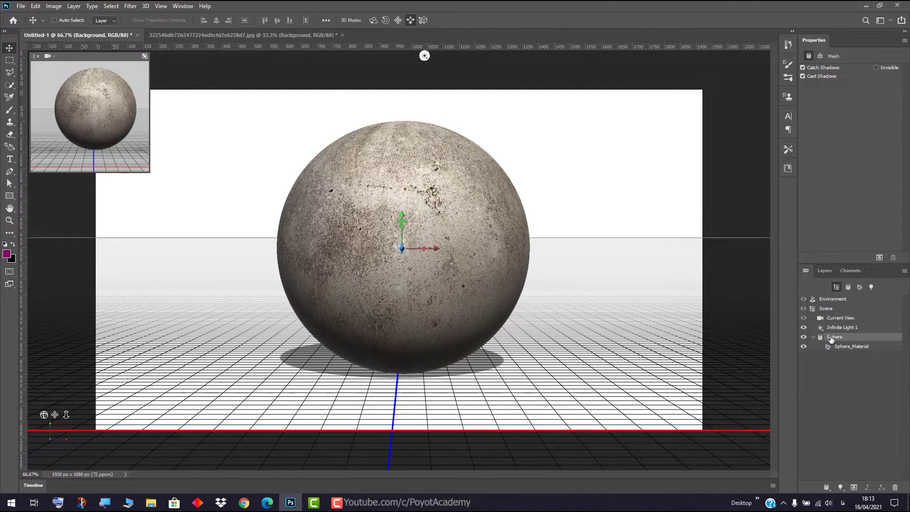
left_click(827, 274)
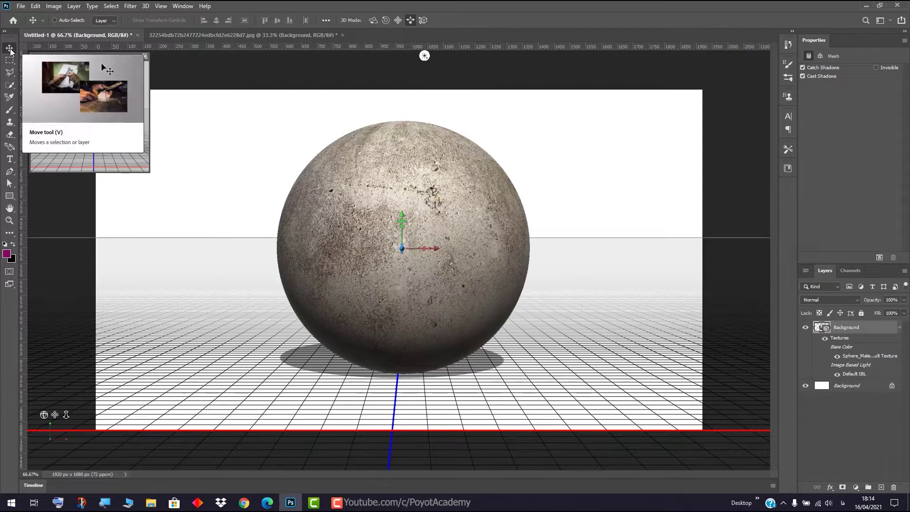
left_click(372, 20)
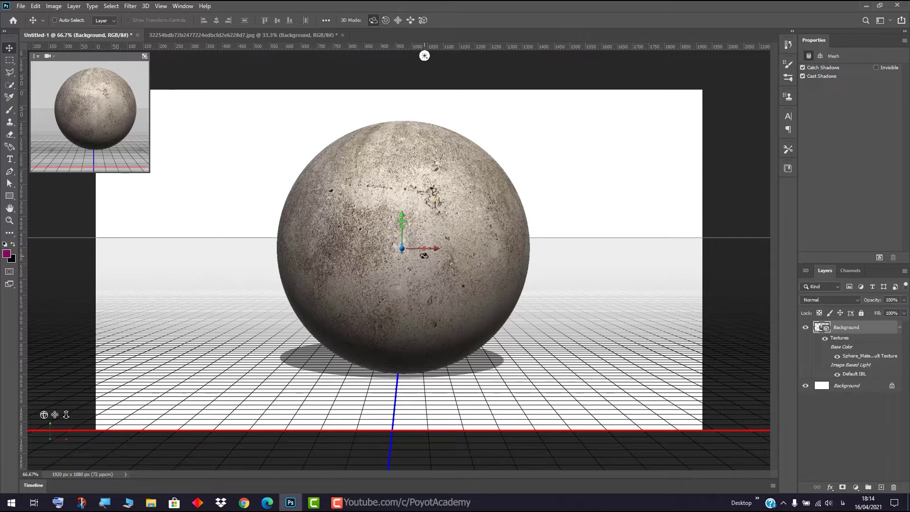
left_click(443, 209)
left_click(446, 220)
left_click(446, 229)
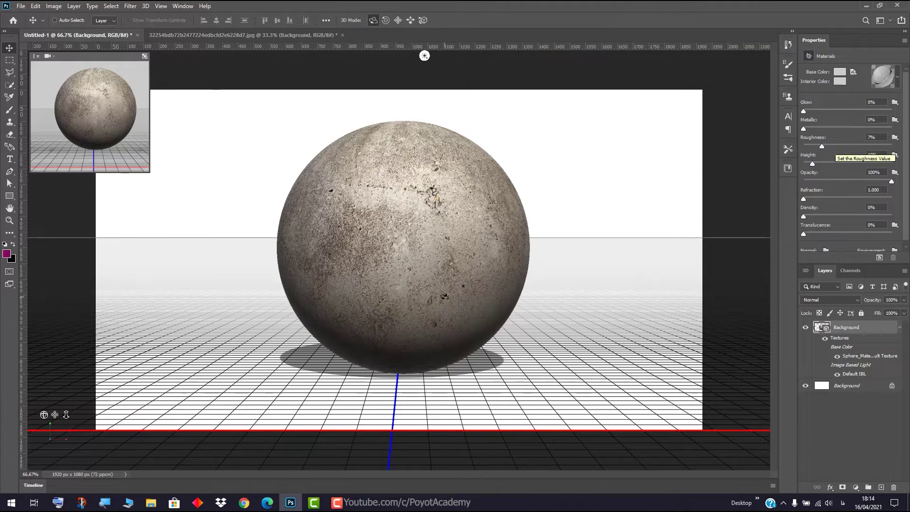
left_click(428, 273)
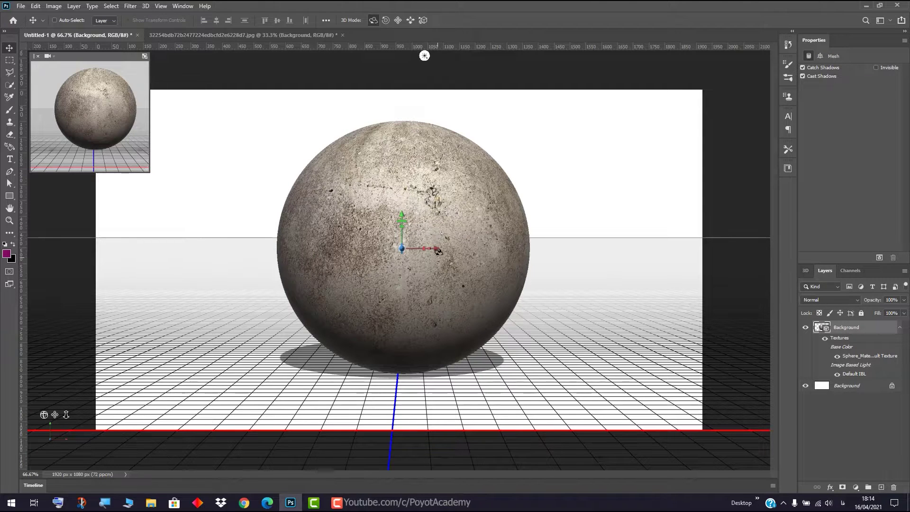
scroll(432, 244, "up", 2)
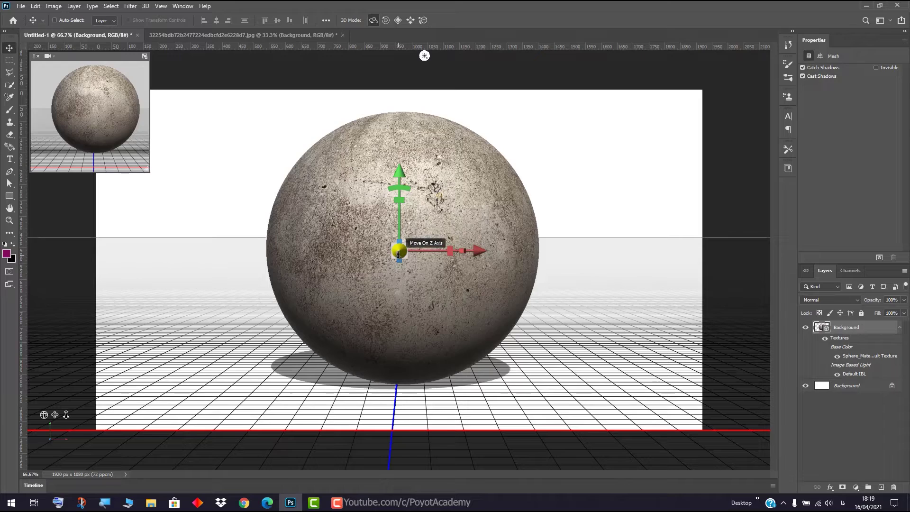
Pull the sphere toward the camera, nudge it right, reset its height on the grid, and rotate its texture
mouse_move(400, 252)
left_mouse_down()
mouse_move(396, 310)
mouse_move(380, 133)
mouse_move(373, 287)
mouse_move(377, 274)
left_mouse_up()
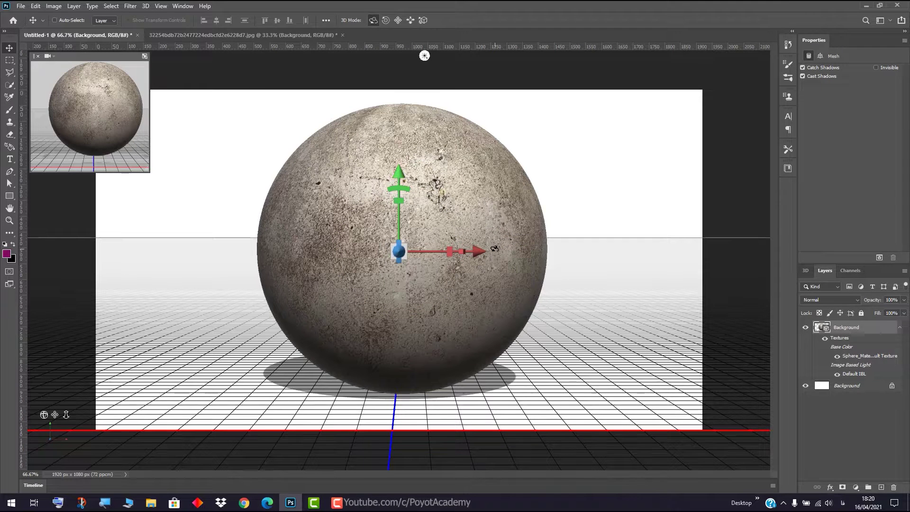
left_click_drag(480, 251, 481, 254)
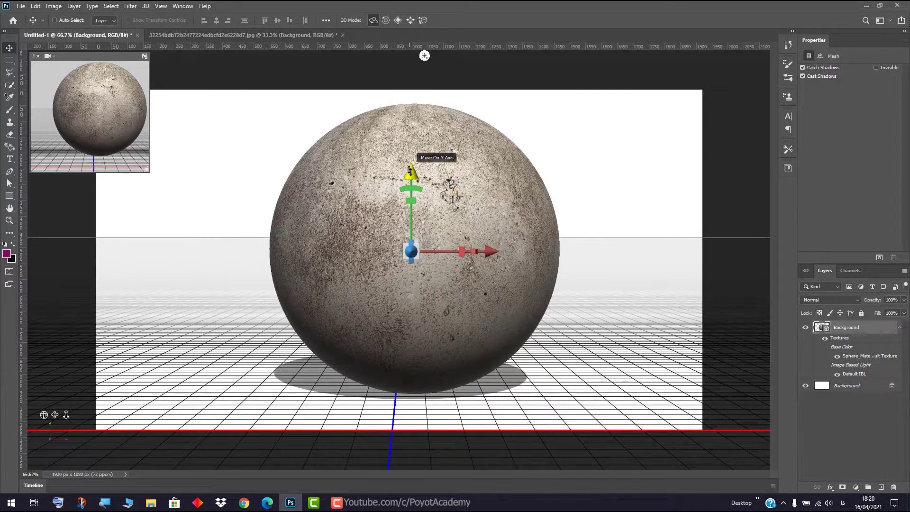
mouse_move(410, 169)
left_mouse_down()
mouse_move(409, 178)
mouse_move(408, 150)
left_mouse_up()
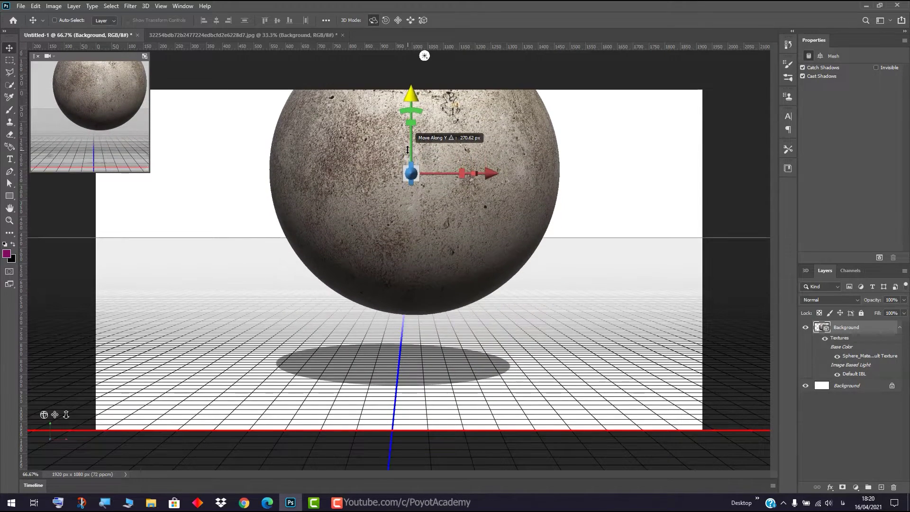
left_click_drag(407, 150, 405, 174)
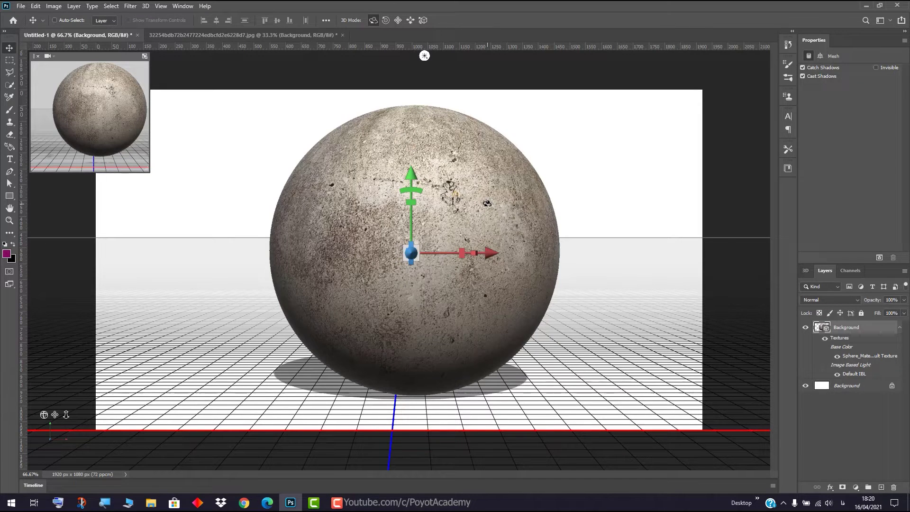
mouse_move(498, 203)
left_mouse_down()
mouse_move(438, 227)
mouse_move(319, 218)
mouse_move(498, 210)
mouse_move(535, 179)
mouse_move(503, 214)
left_mouse_up()
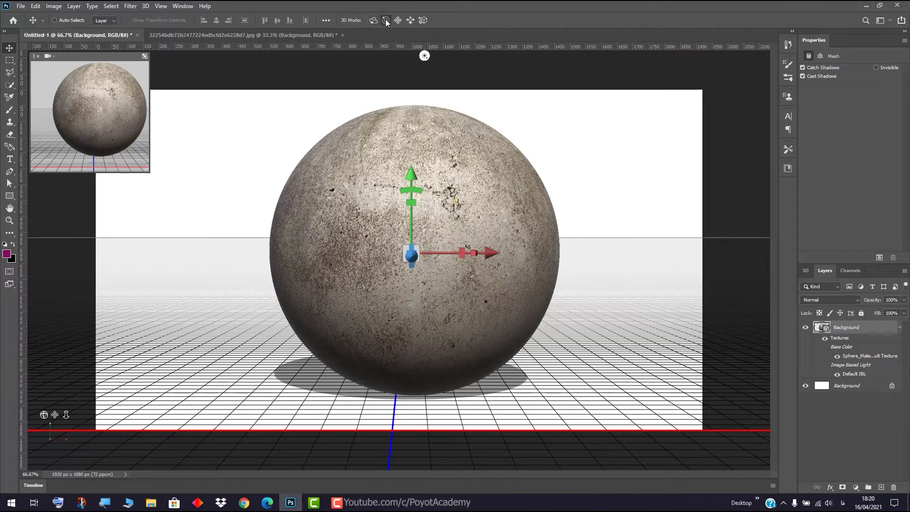
Roll the sphere's texture back and forth, then drag and slide the sphere to sit centred near the camera
left_click_drag(506, 195, 453, 164)
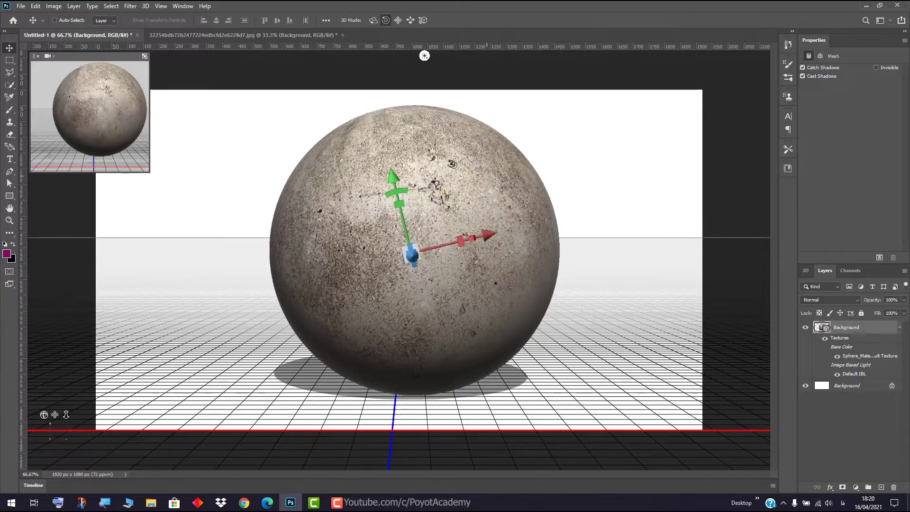
mouse_move(367, 154)
left_mouse_down()
mouse_move(444, 171)
mouse_move(417, 157)
left_mouse_up()
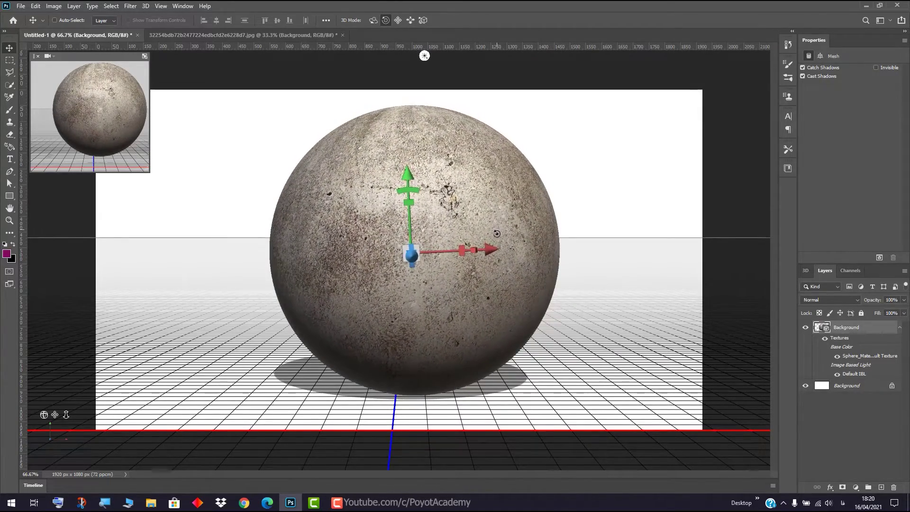
left_click(398, 20)
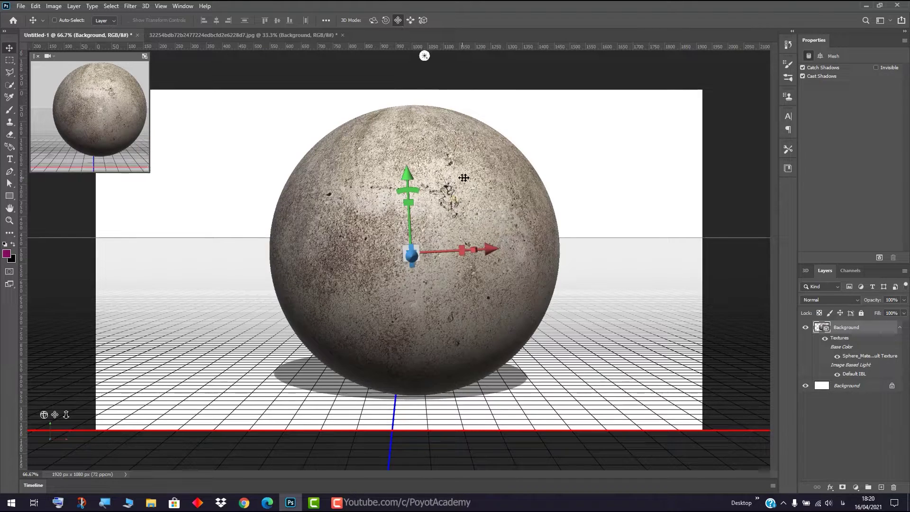
mouse_move(465, 179)
left_mouse_down()
mouse_move(493, 188)
mouse_move(459, 179)
left_mouse_up()
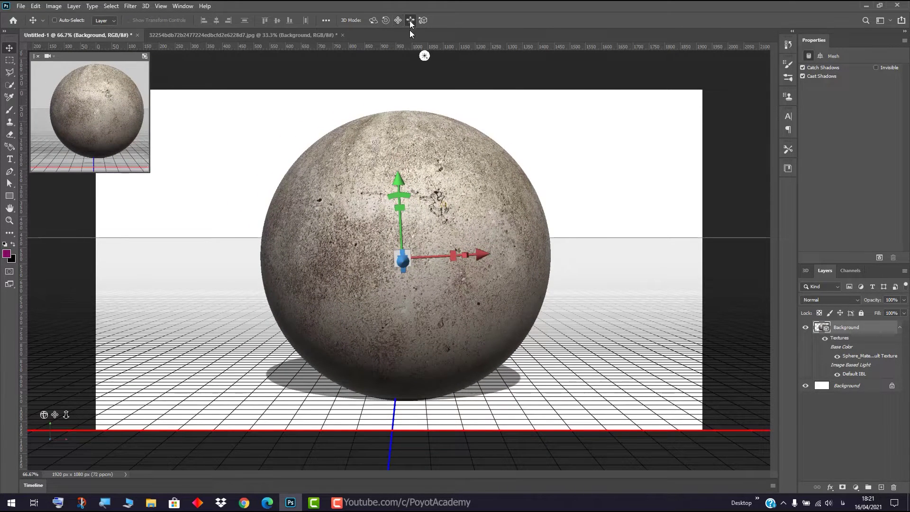
mouse_move(454, 159)
left_mouse_down()
mouse_move(387, 202)
mouse_move(463, 101)
mouse_move(468, 207)
left_mouse_up()
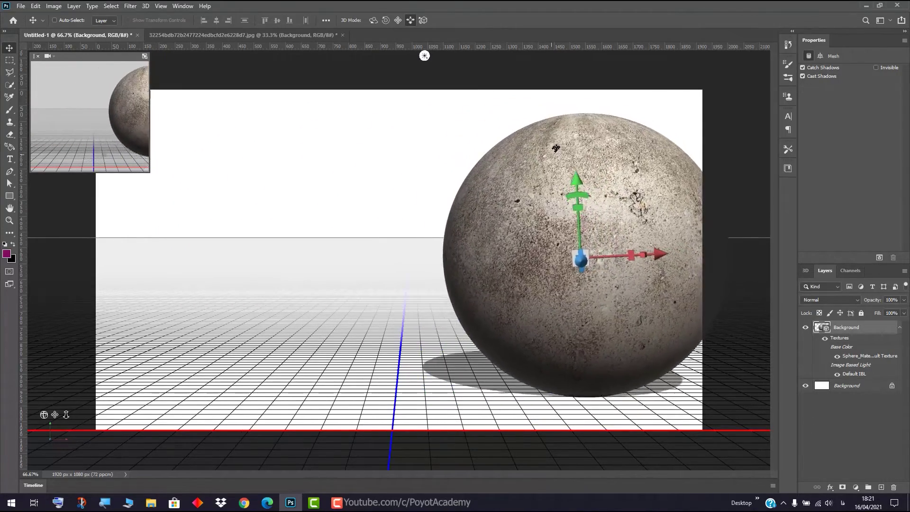
mouse_move(468, 207)
left_mouse_down()
mouse_move(468, 182)
mouse_move(537, 82)
mouse_move(539, 105)
mouse_move(600, 116)
mouse_move(512, 125)
mouse_move(449, 98)
left_mouse_up()
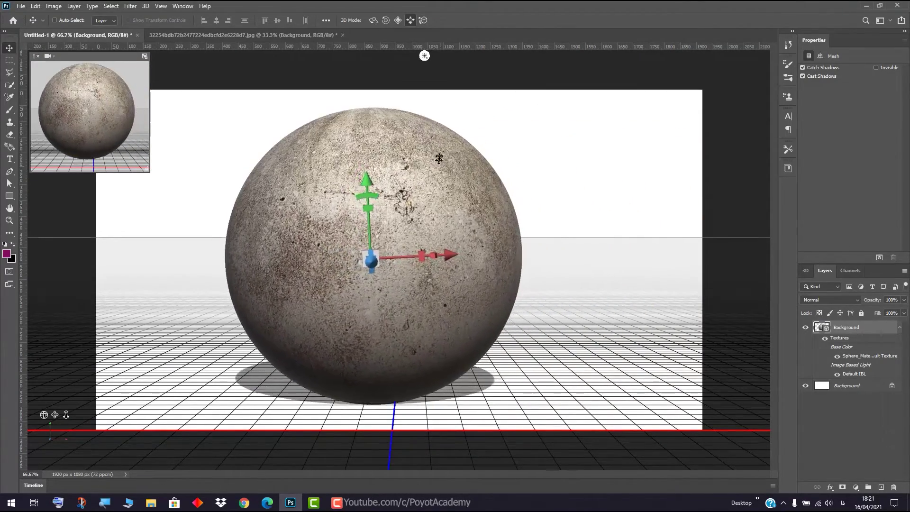
mouse_move(448, 25)
left_mouse_down()
mouse_move(496, 168)
mouse_move(453, 176)
left_mouse_up()
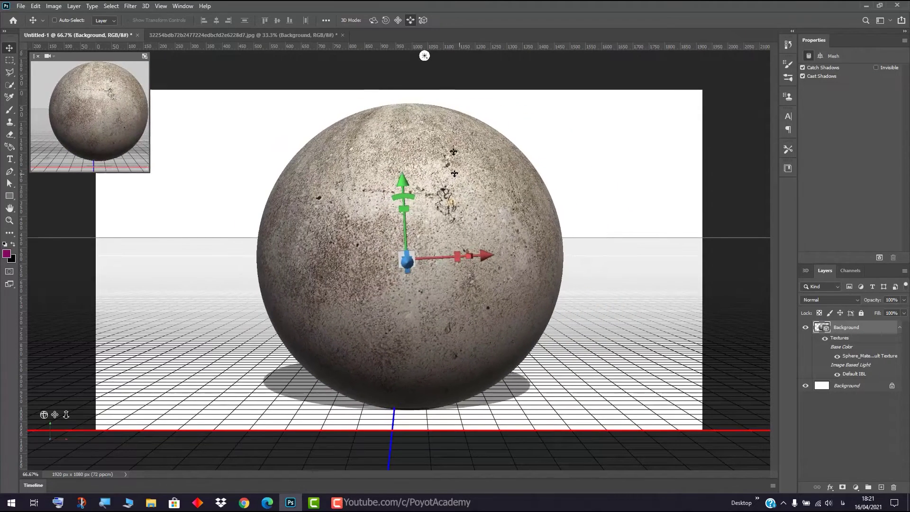
Scale the sphere up, then shrink the sphere and its shadow back down
left_click(424, 21)
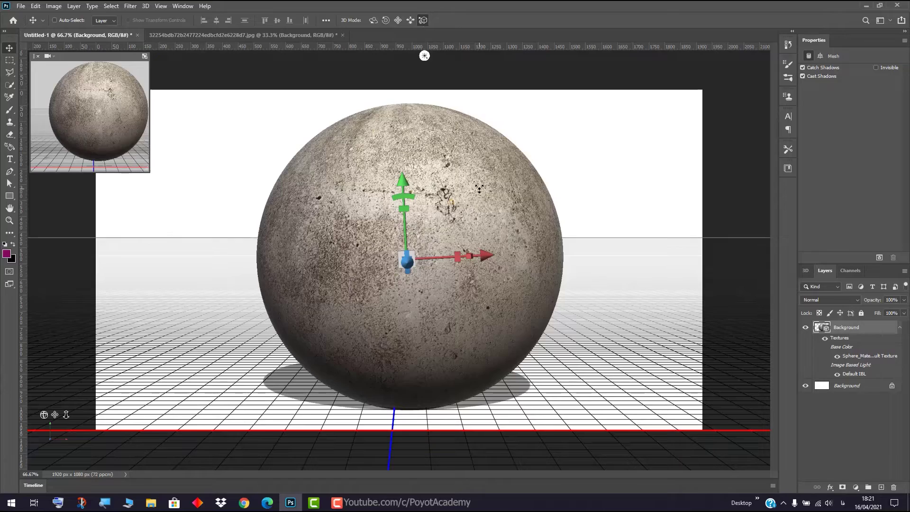
mouse_move(480, 189)
left_mouse_down()
mouse_move(267, 137)
mouse_move(394, 227)
mouse_move(495, 316)
mouse_move(413, 280)
left_mouse_up()
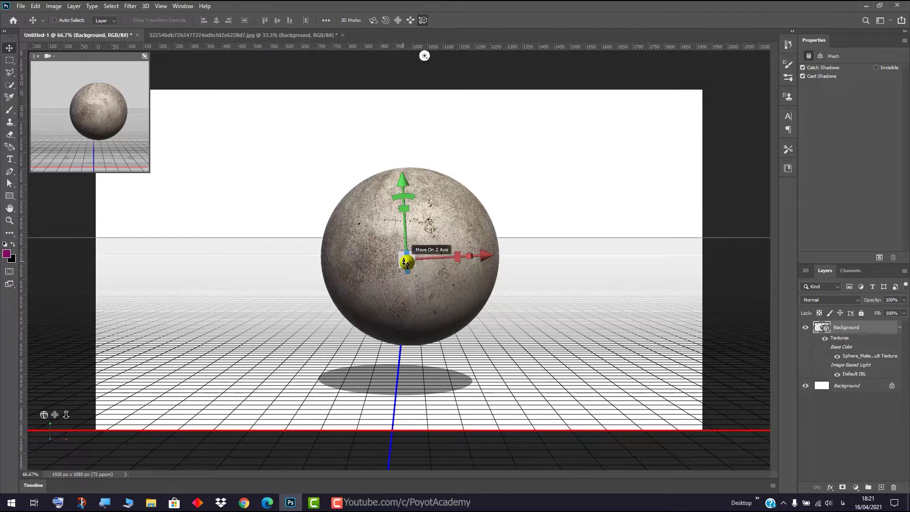
mouse_move(458, 304)
left_mouse_down()
mouse_move(483, 332)
mouse_move(463, 332)
left_mouse_up()
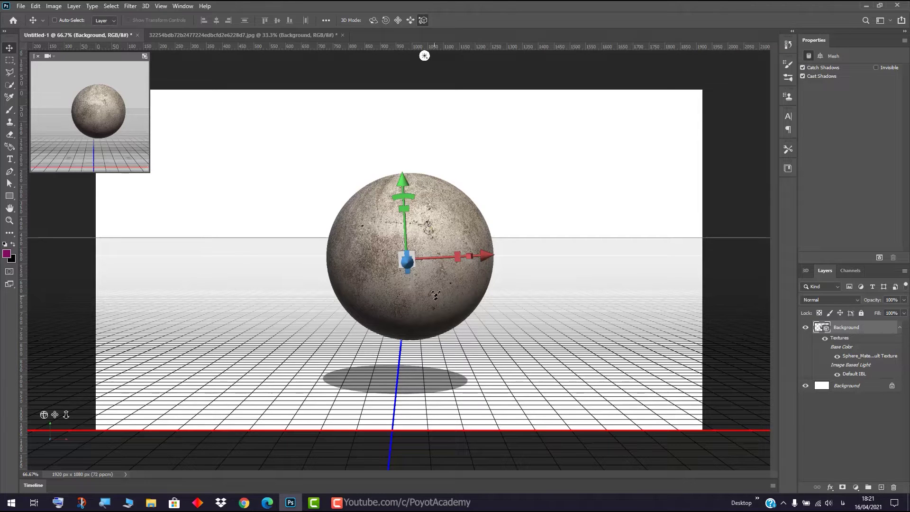
mouse_move(436, 295)
left_mouse_down()
mouse_move(445, 341)
mouse_move(443, 226)
left_mouse_up()
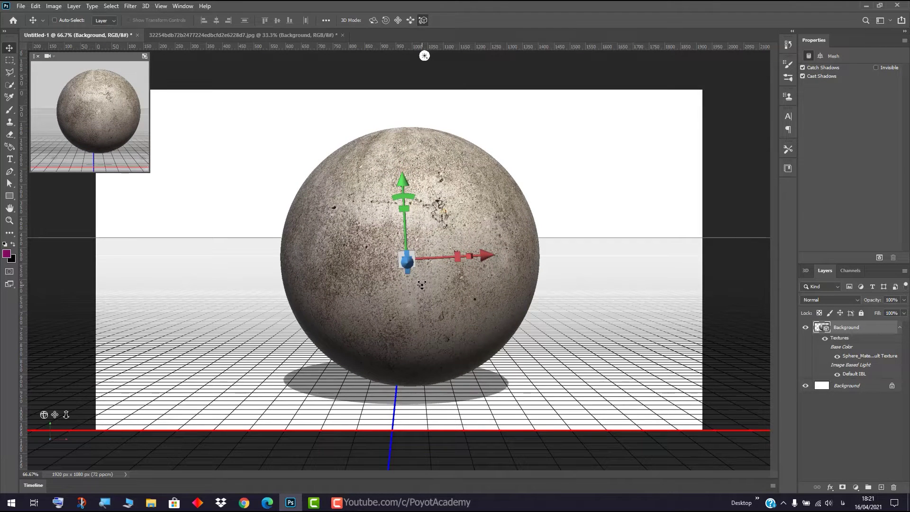
Push the sphere back along Z, shrink it slightly, and drag it down toward the camera
left_click(374, 20)
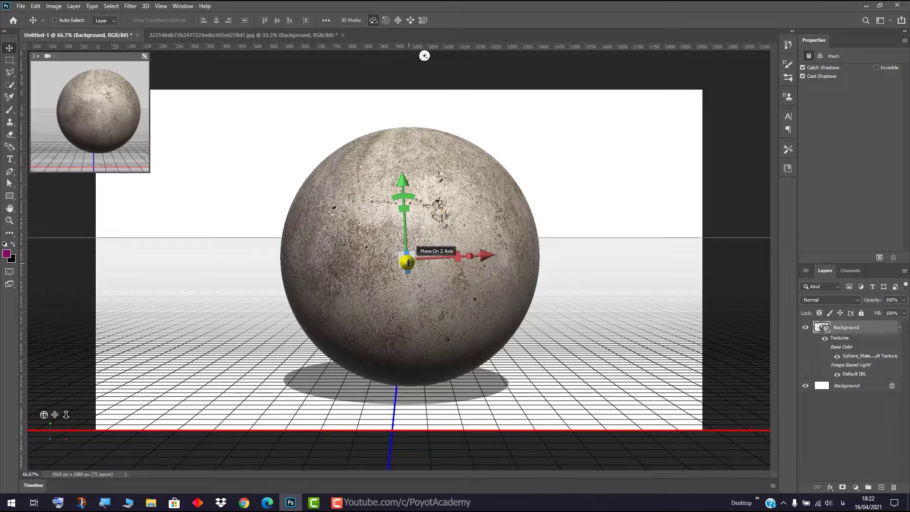
mouse_move(407, 264)
left_mouse_down()
mouse_move(441, 138)
mouse_move(449, 44)
mouse_move(417, 121)
mouse_move(411, 173)
mouse_move(431, 171)
mouse_move(424, 240)
mouse_move(464, 149)
mouse_move(447, 183)
left_mouse_up()
left_click(423, 20)
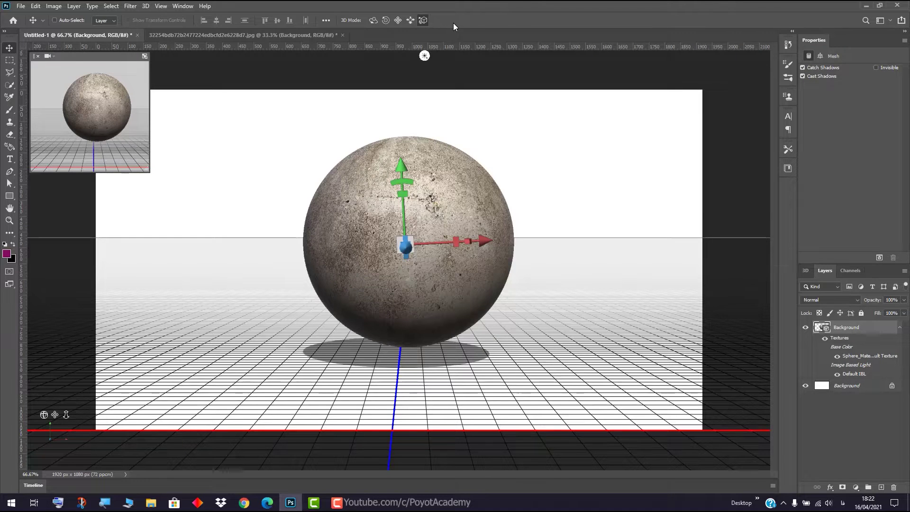
mouse_move(451, 184)
left_mouse_down()
mouse_move(451, 192)
mouse_move(474, 119)
left_mouse_up()
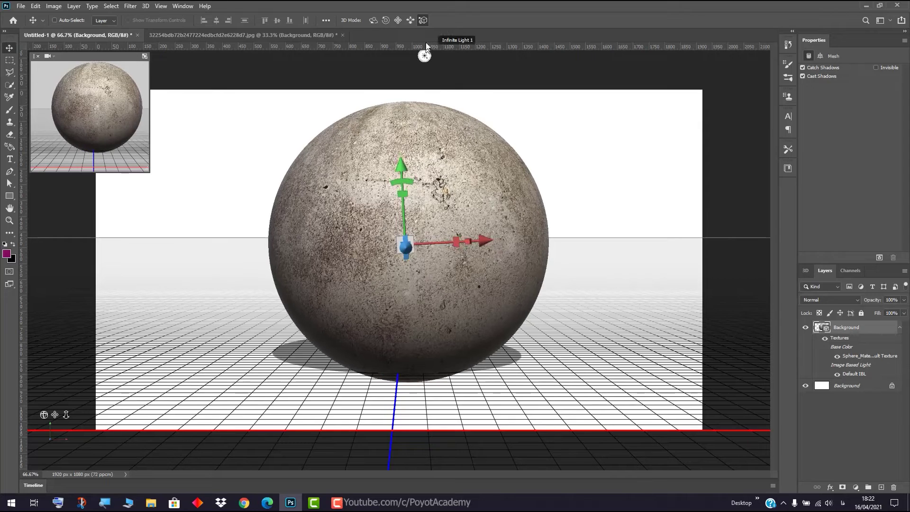
left_click(399, 20)
mouse_move(454, 190)
left_mouse_down()
mouse_move(454, 219)
mouse_move(457, 208)
left_mouse_up()
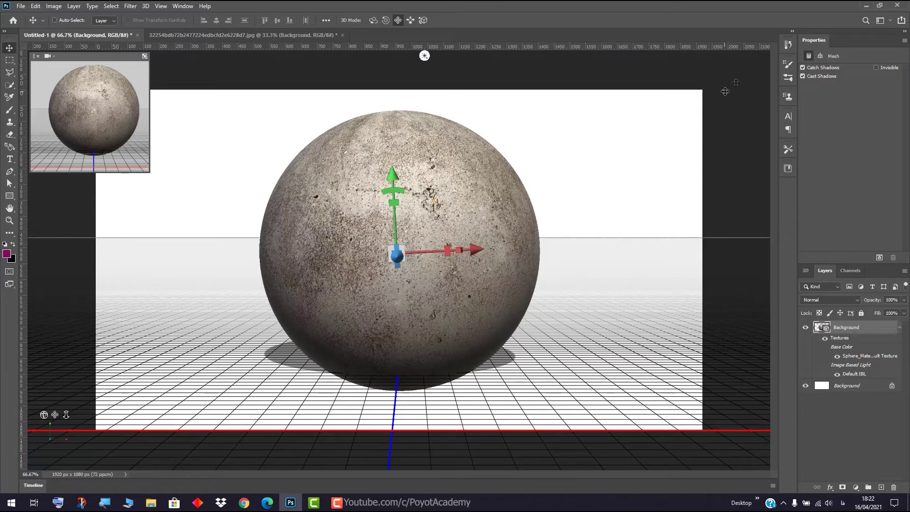
In the sphere's Coordinates, set X to 8 and Y to 900, and try a Z of -115.859
left_click(821, 56)
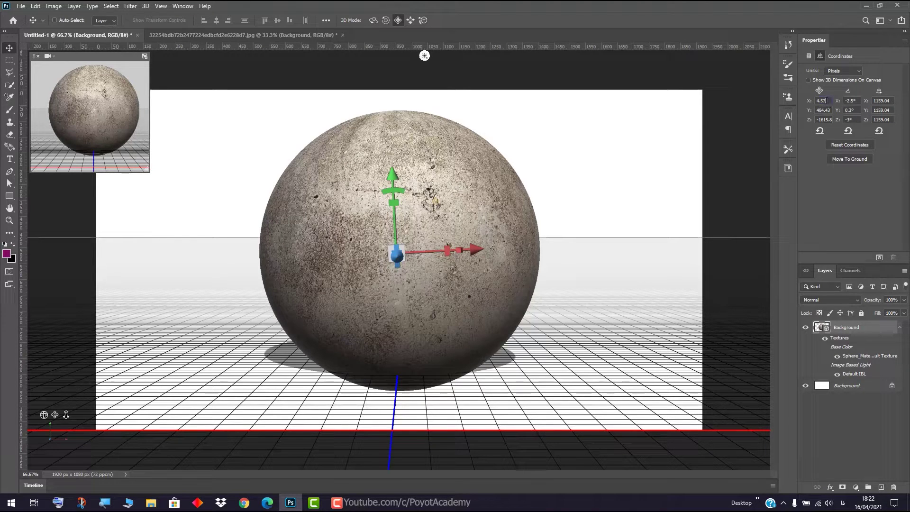
left_click(819, 100)
type("8")
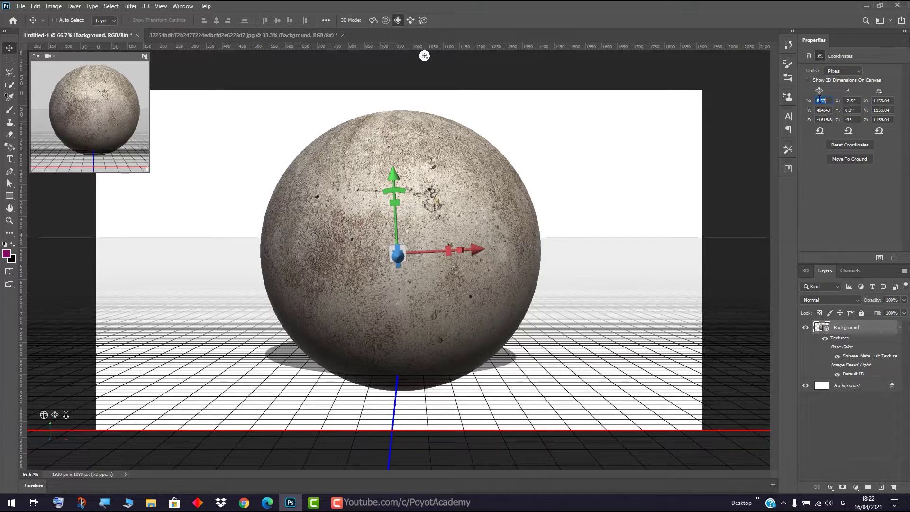
key("Tab")
type("900")
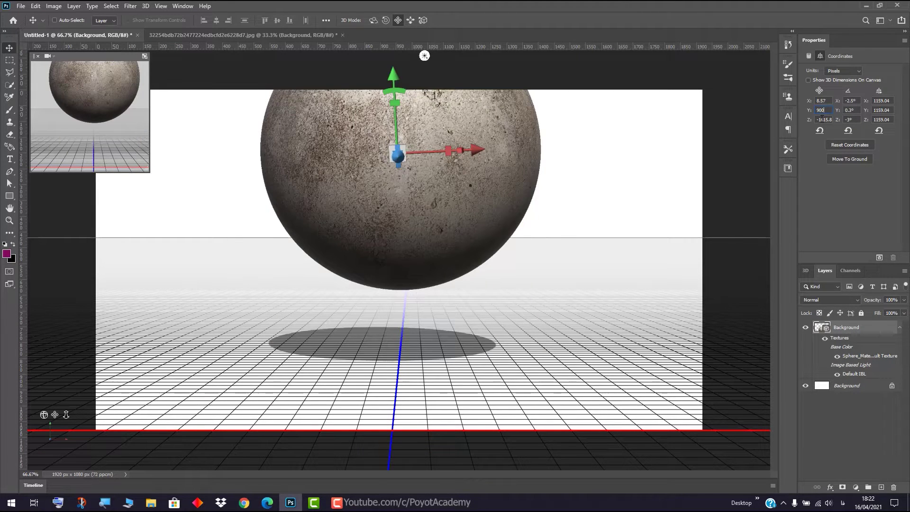
key("Tab")
type("-115.85")
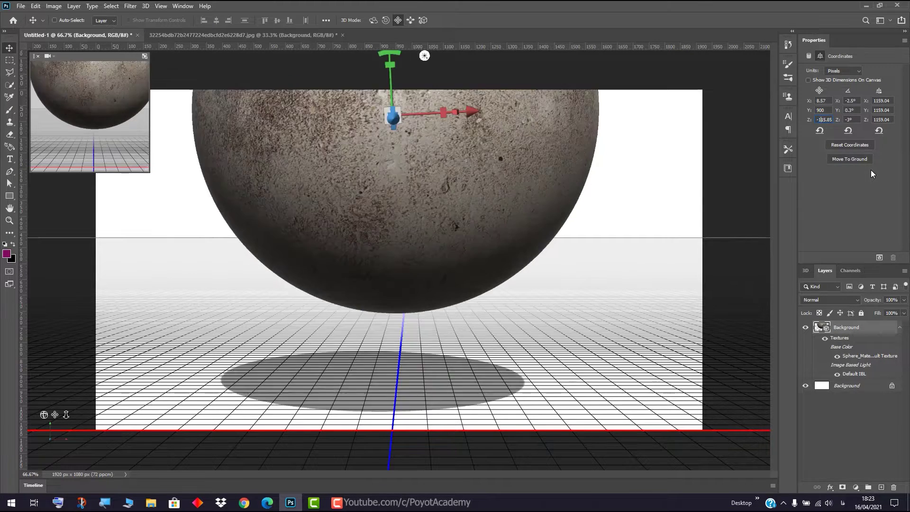
type("9")
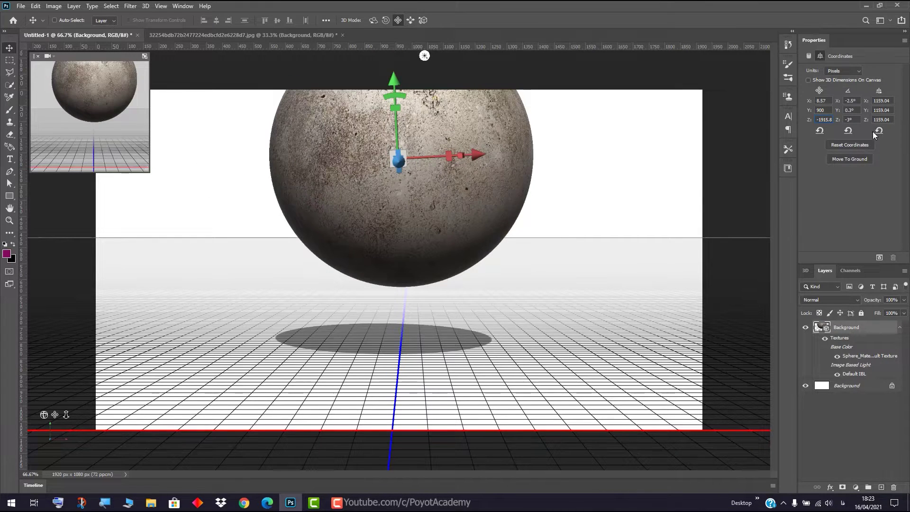
Reset the sphere's position and all its coordinates, then undo the reset
left_click(821, 134)
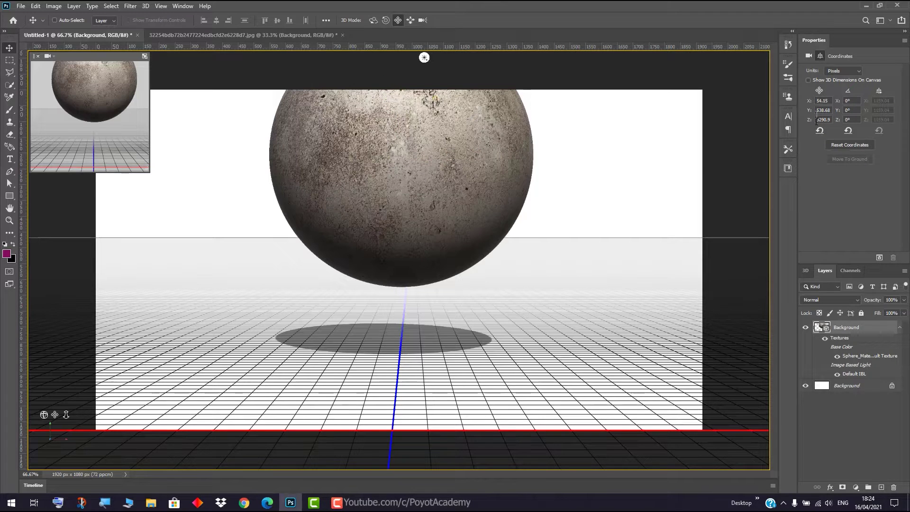
left_click(820, 133)
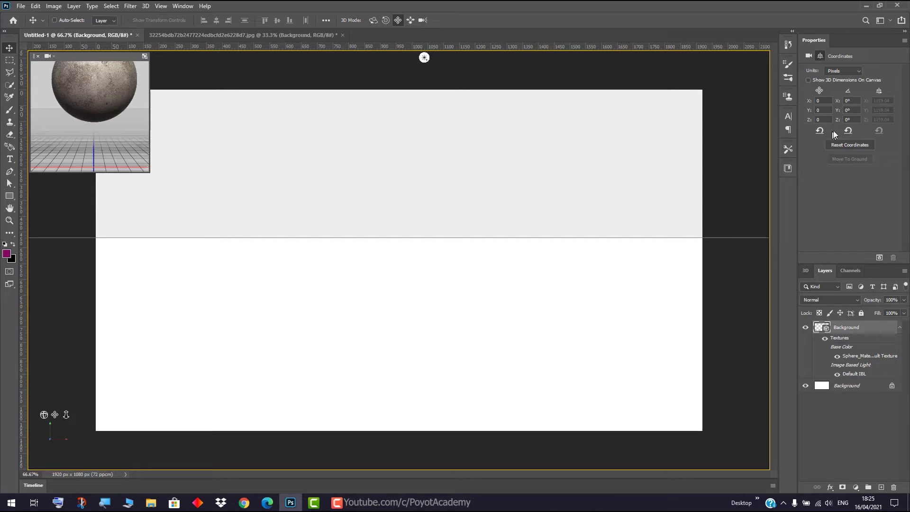
key("ctrl")
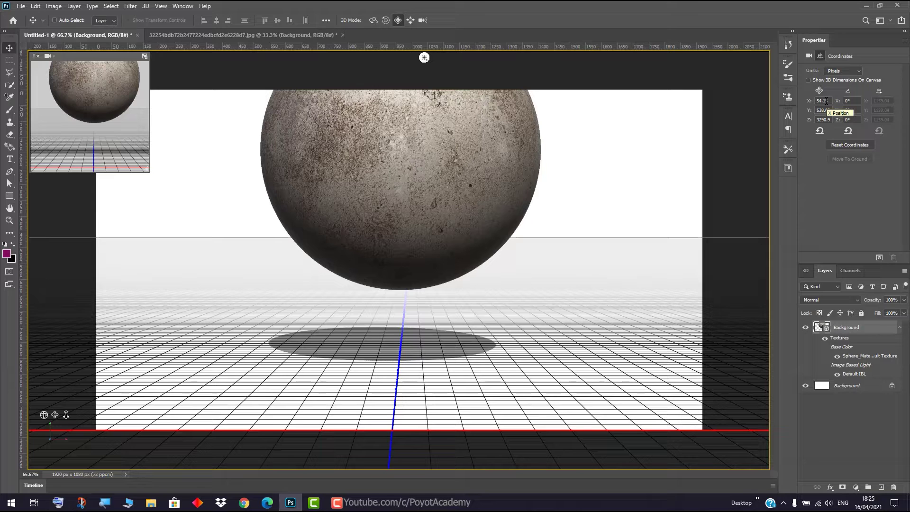
Slide the 3D camera closer to the sphere, then switch to Orbit 3D mode
left_click(398, 20)
mouse_move(403, 142)
left_mouse_down()
mouse_move(407, 247)
mouse_move(450, 249)
left_mouse_up()
left_click(373, 21)
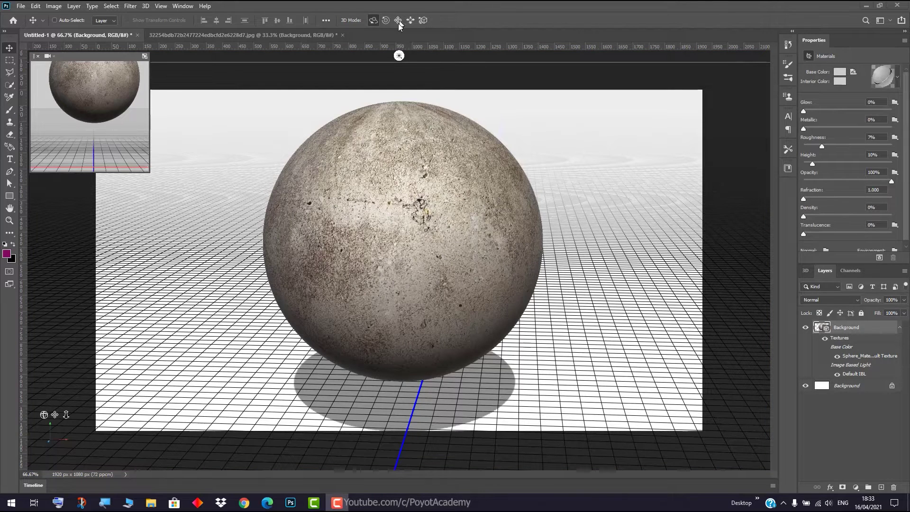
Switch to Orbit 3D mode and select the sphere mesh on the canvas
left_click(374, 21)
left_click(413, 280)
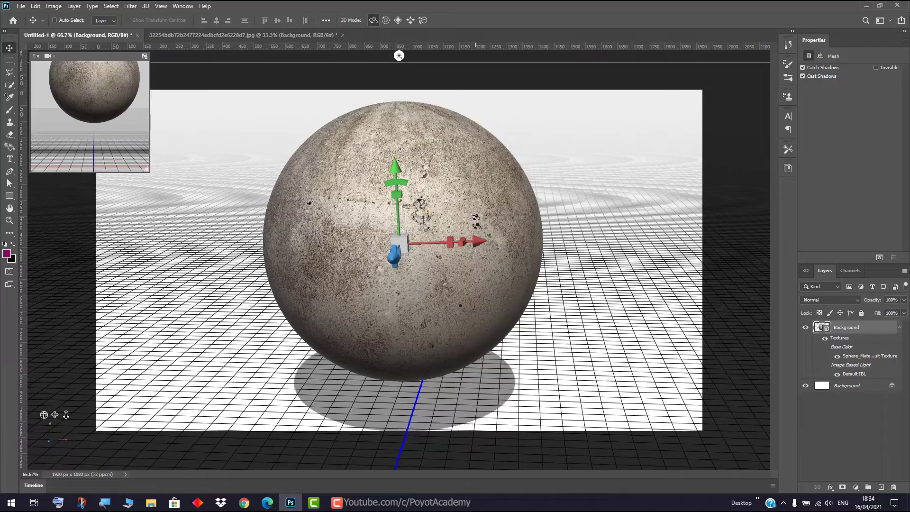
Move the sphere sideways along X and toward the camera along Z, then turn it around Y
mouse_move(480, 242)
left_mouse_down()
mouse_move(490, 243)
mouse_move(458, 244)
left_mouse_up()
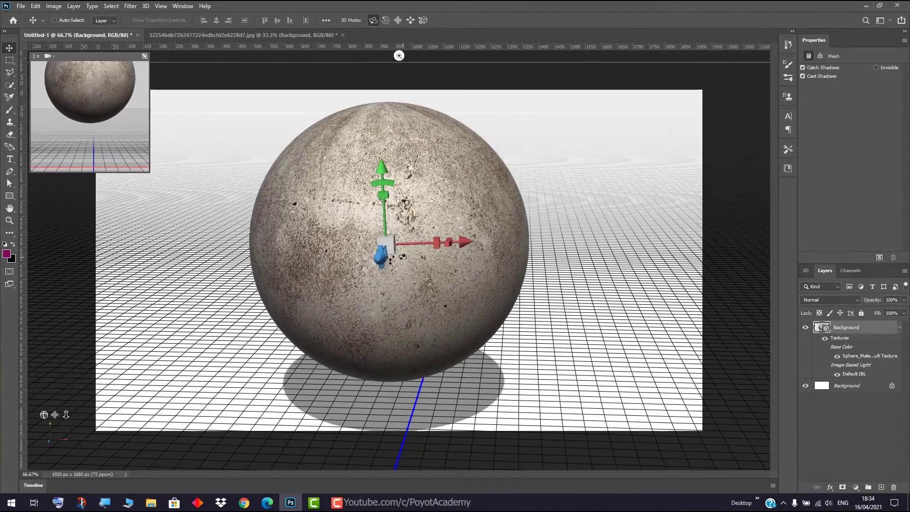
left_click_drag(382, 262, 374, 280)
left_click_drag(443, 264, 407, 279)
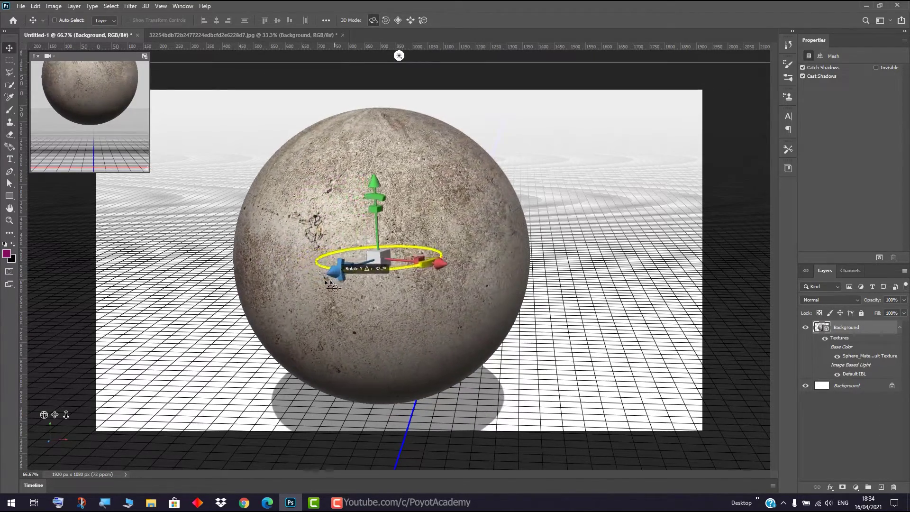
mouse_move(407, 279)
left_mouse_down()
mouse_move(364, 213)
mouse_move(405, 226)
mouse_move(378, 205)
left_mouse_up()
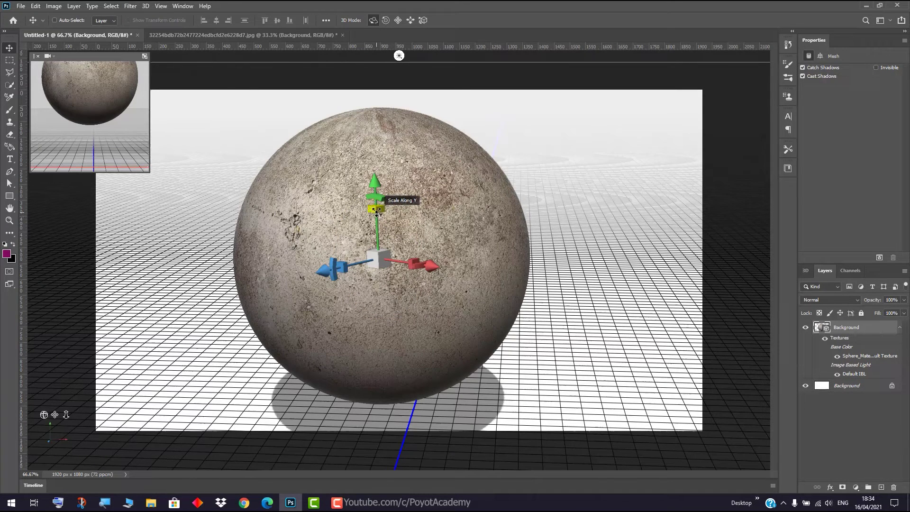
Stretch the sphere vertically and along X, then widen it back into a round sphere
left_click_drag(377, 211, 372, 228)
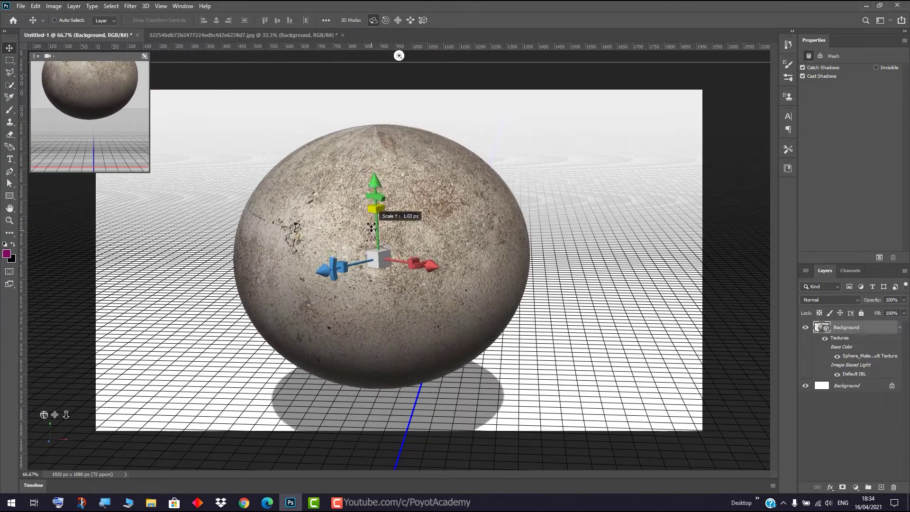
left_click_drag(372, 228, 369, 214)
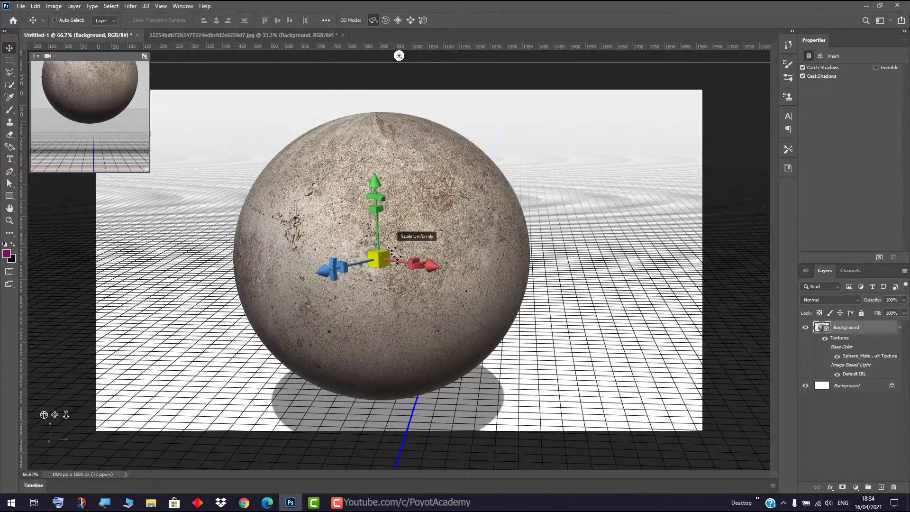
left_click_drag(414, 264, 294, 243)
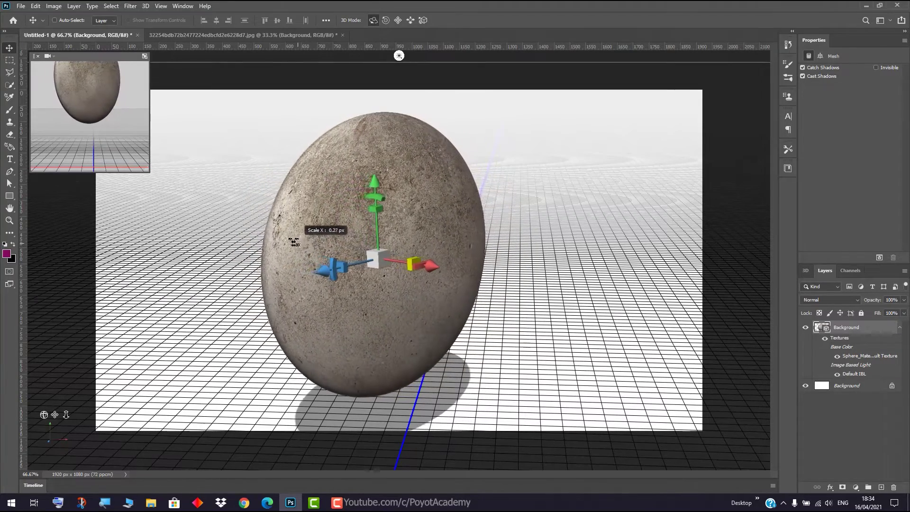
mouse_move(294, 242)
left_mouse_down()
mouse_move(353, 268)
mouse_move(343, 268)
left_mouse_up()
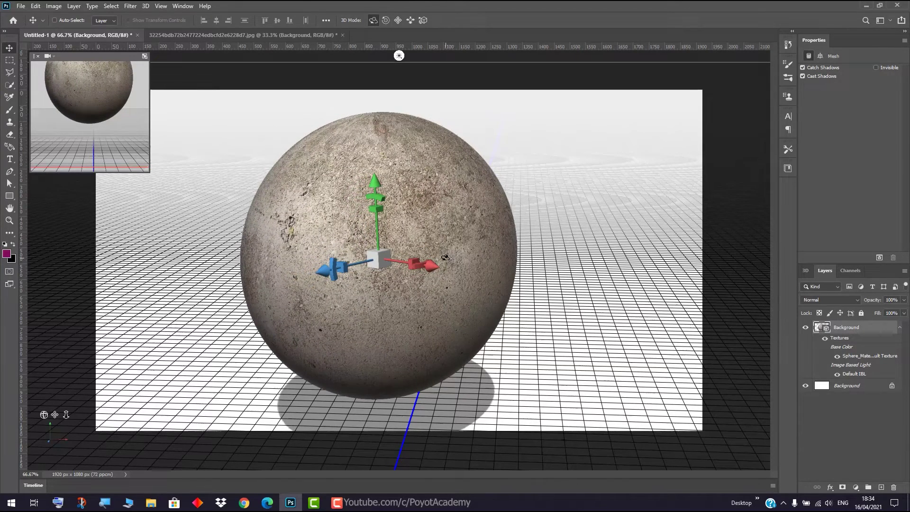
key("ctrl")
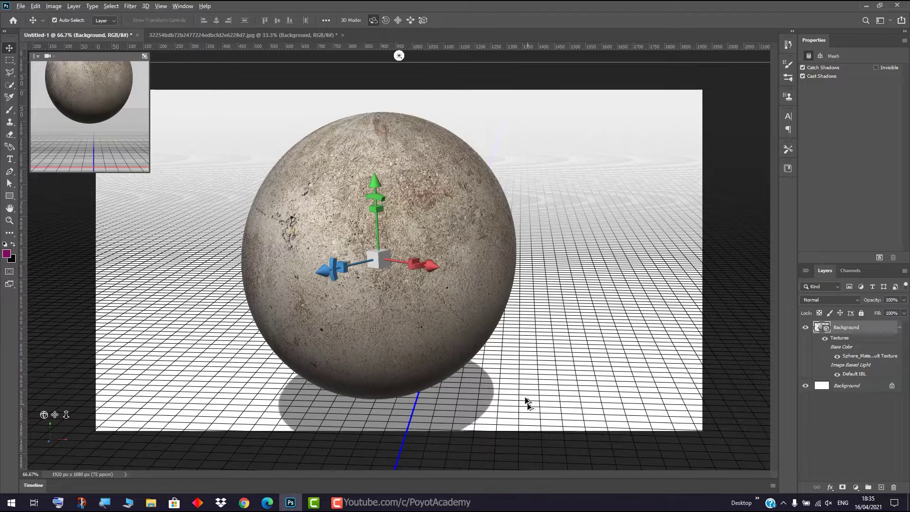
Zoom the view and display the sphere's coordinates, showing uniform scale 1159.04
scroll(526, 398, "up", 1)
scroll(526, 398, "up", 1)
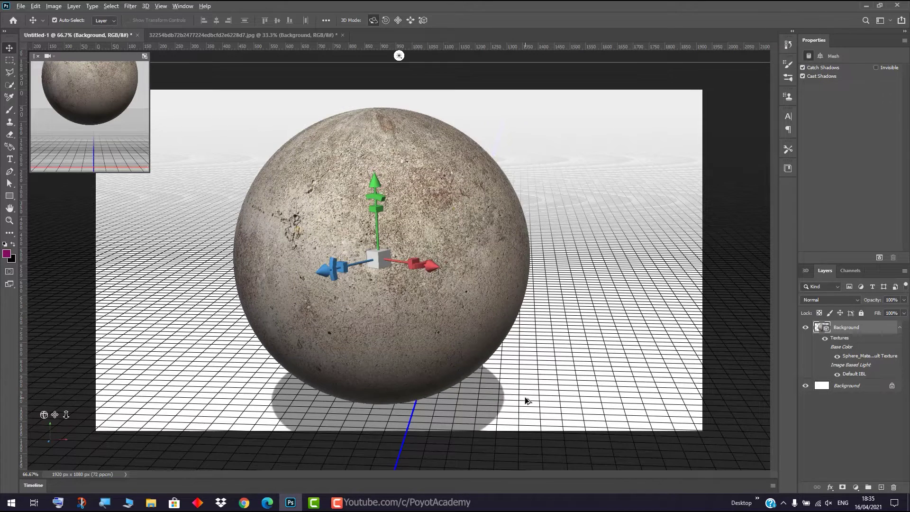
left_click(821, 56)
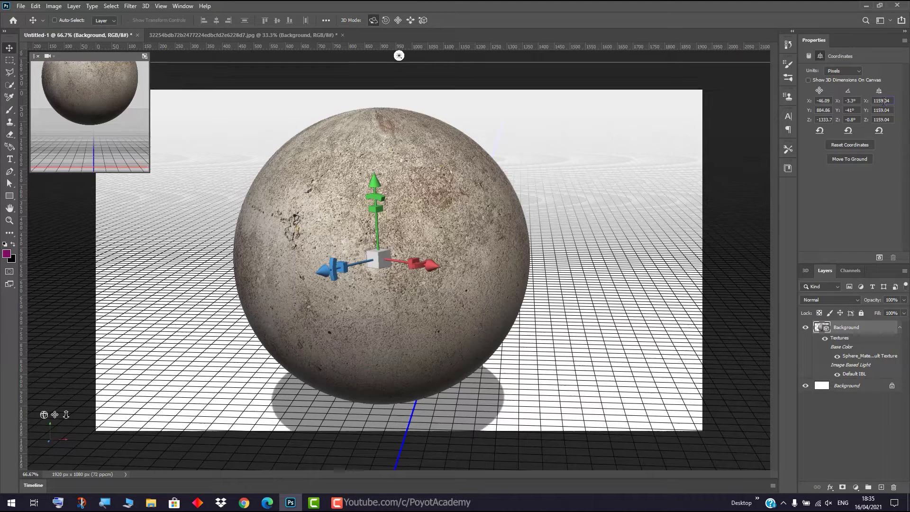
Scale the sphere to 2000, nudge its X scale to 1991.88, and open the scaling options
left_click_drag(885, 101, 860, 105)
type("2")
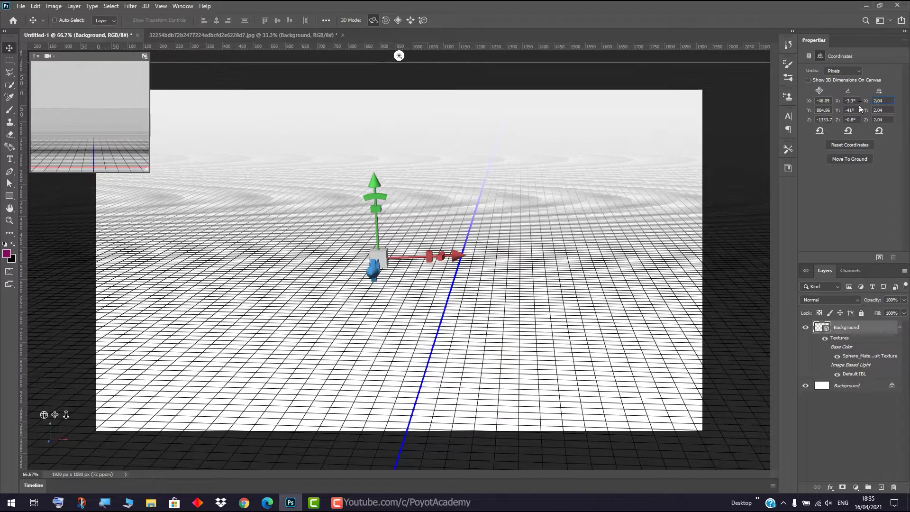
type("000")
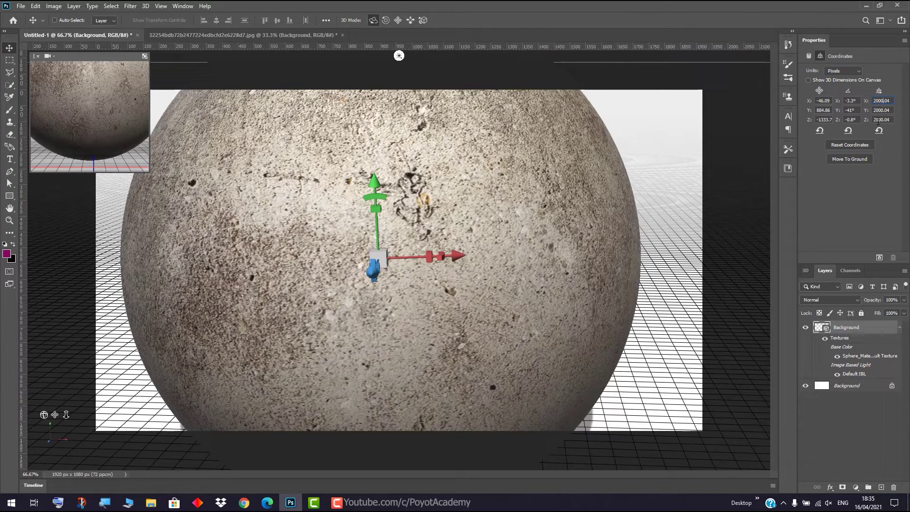
left_click(882, 95)
left_click_drag(430, 258, 430, 260)
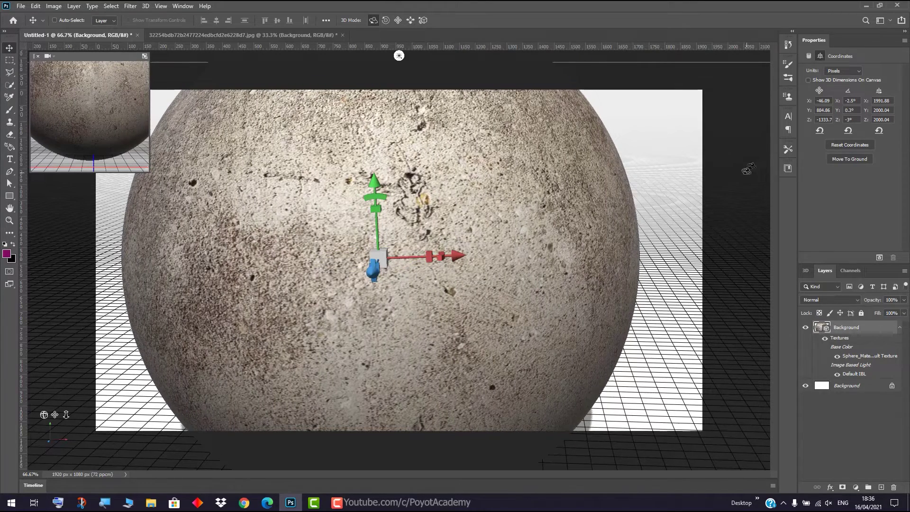
left_click(879, 91)
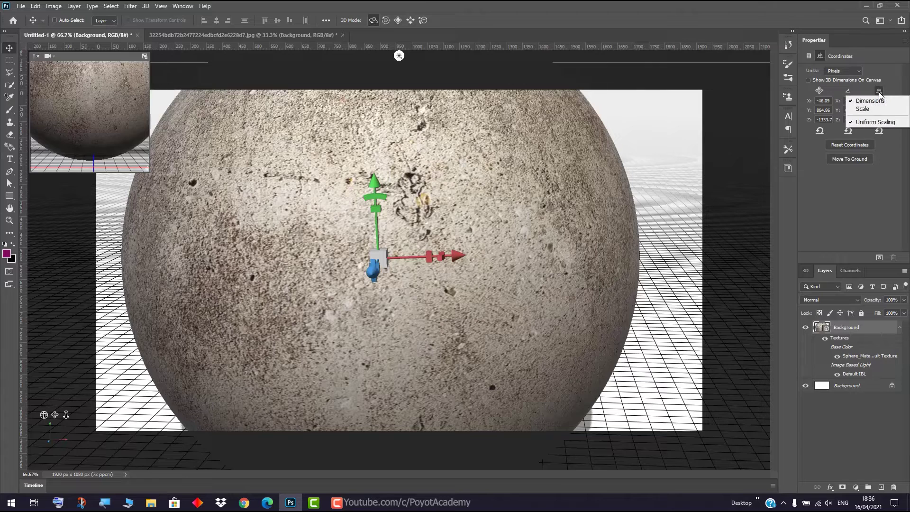
Turn off uniform scaling and set the sphere's X scale to 1800
left_click(890, 124)
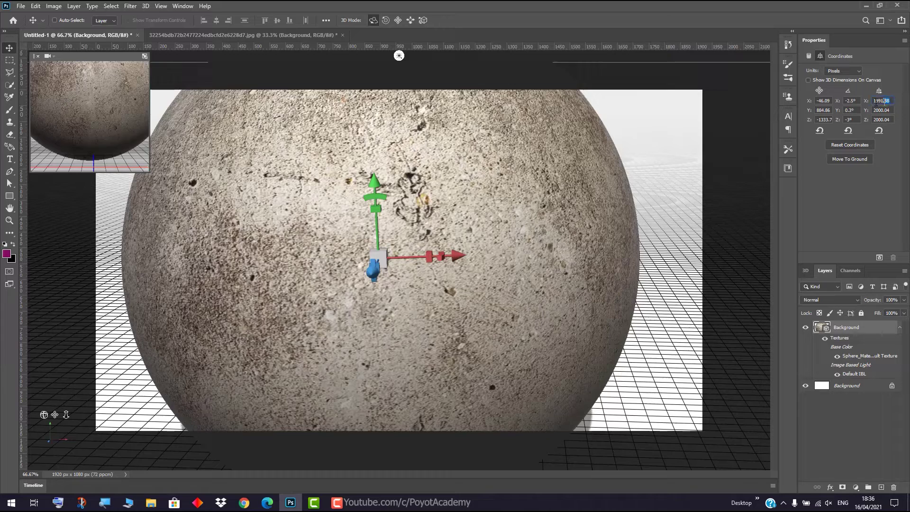
left_click_drag(891, 101, 873, 101)
type("250")
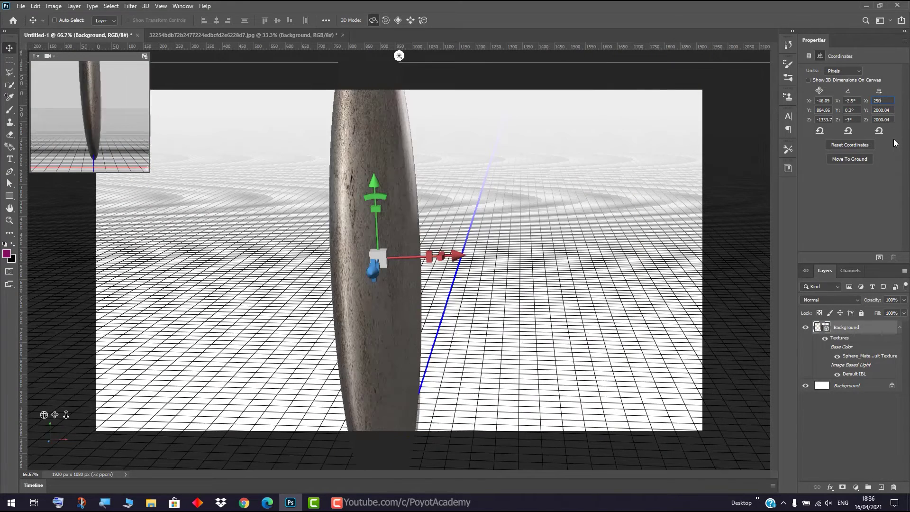
type("0")
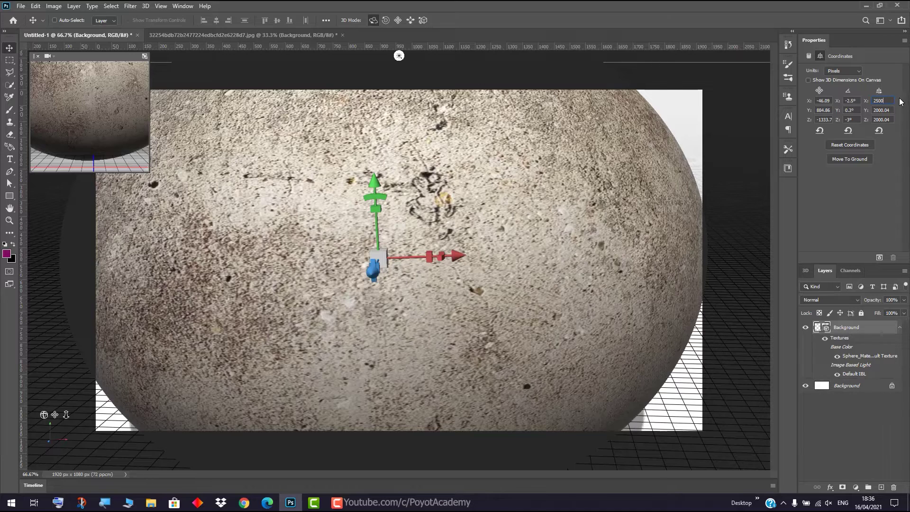
key("BackSpace")
key("BackSpace")
key("BackSpace")
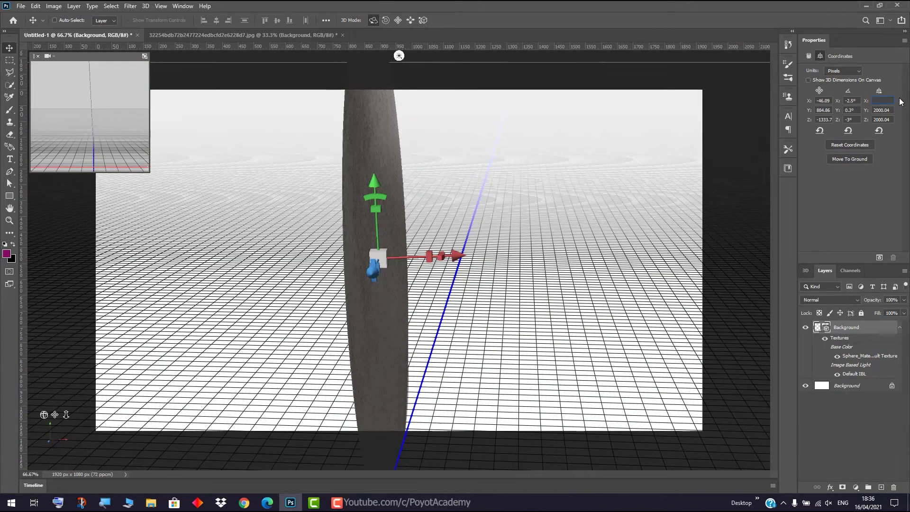
type("1800")
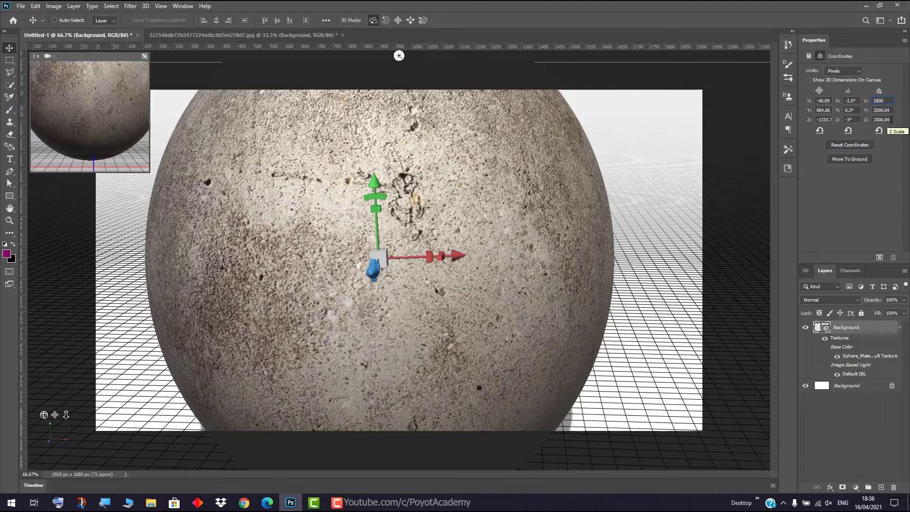
Re-enable uniform scaling and apply an X scale of 1400
left_click(879, 91)
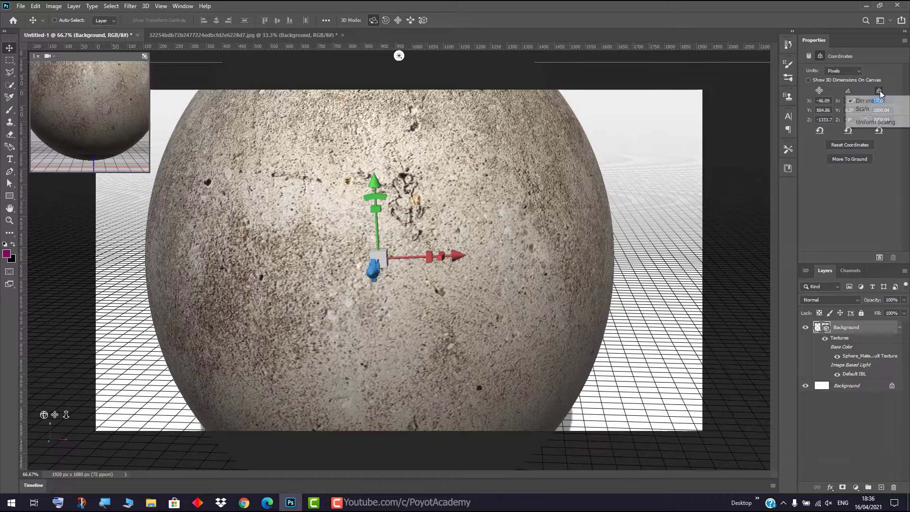
left_click(872, 122)
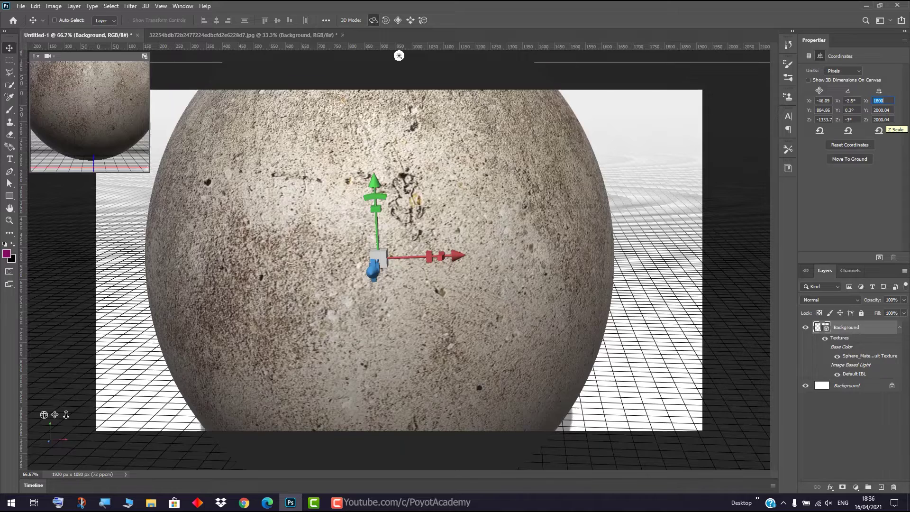
type("1400")
key("Return")
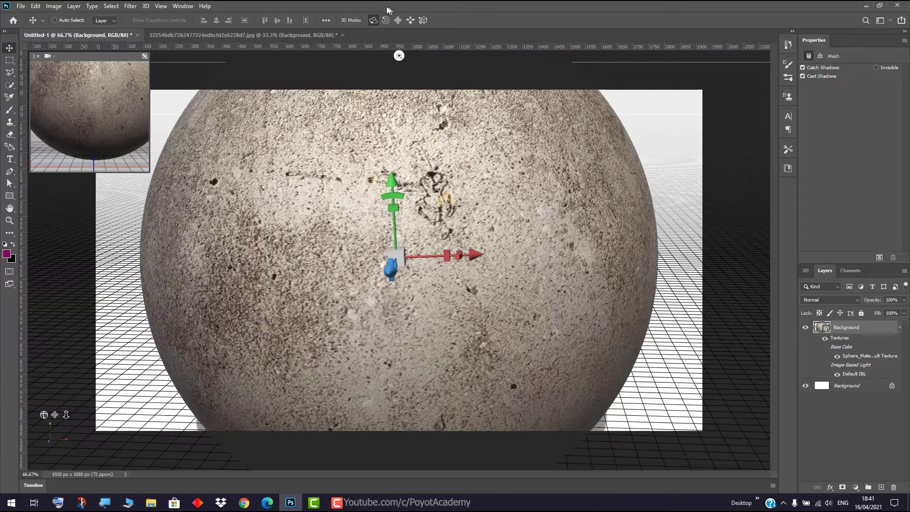
Shrink the concrete sphere, move it up-left, and switch to the jpg sphere document
left_click(423, 20)
mouse_move(469, 231)
left_mouse_down()
mouse_move(465, 200)
mouse_move(513, 275)
left_mouse_up()
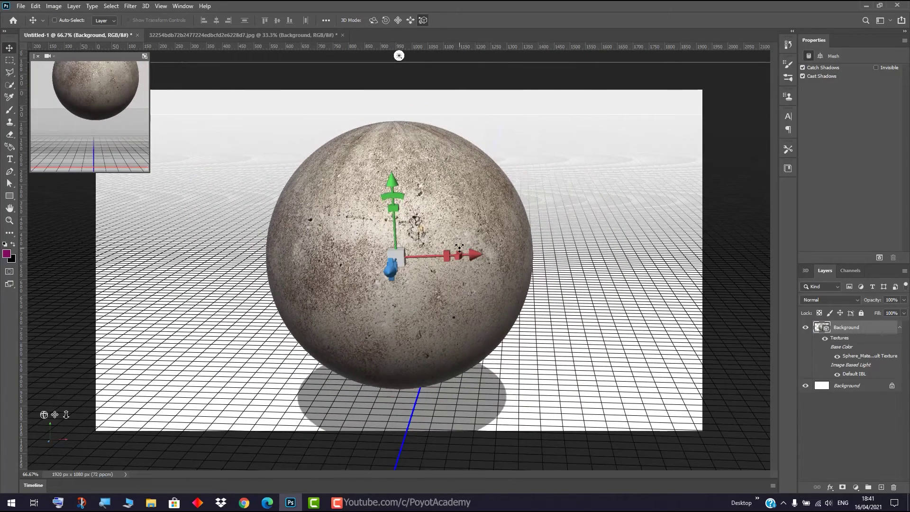
left_click(398, 20)
left_click_drag(455, 189, 411, 192)
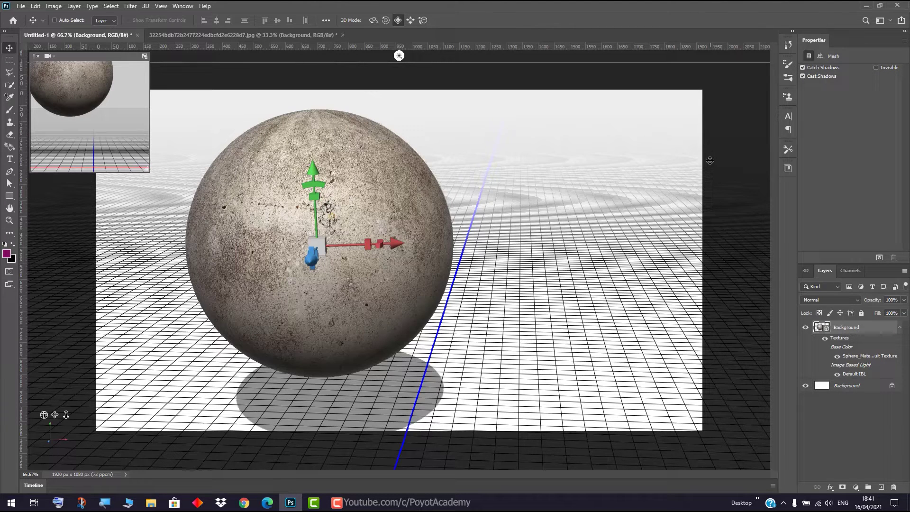
left_click(288, 35)
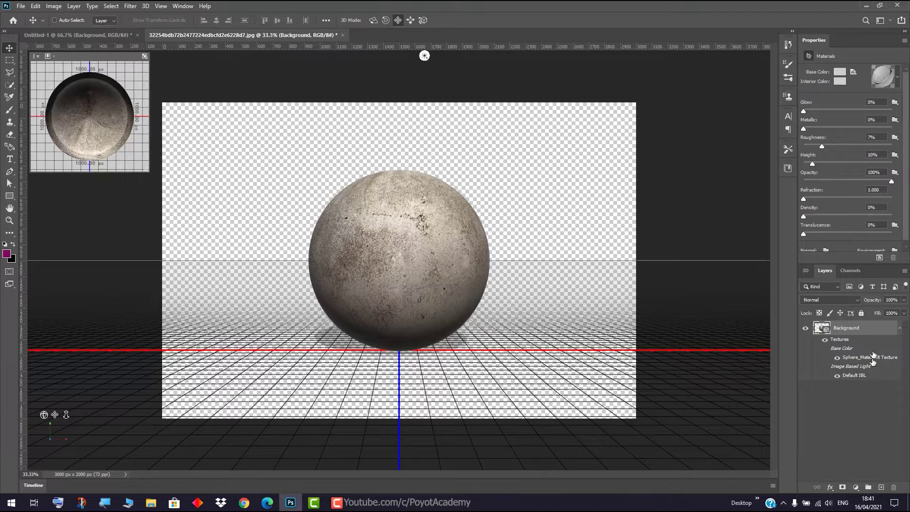
Drop a copy of the sphere layer into Untitled-1, then undo the addition
left_click_drag(853, 331, 820, 280)
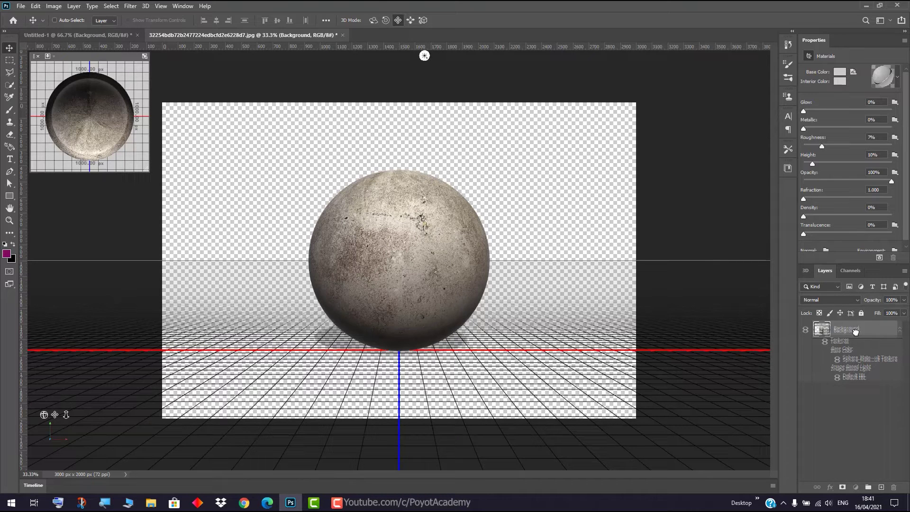
left_click_drag(874, 345, 117, 35)
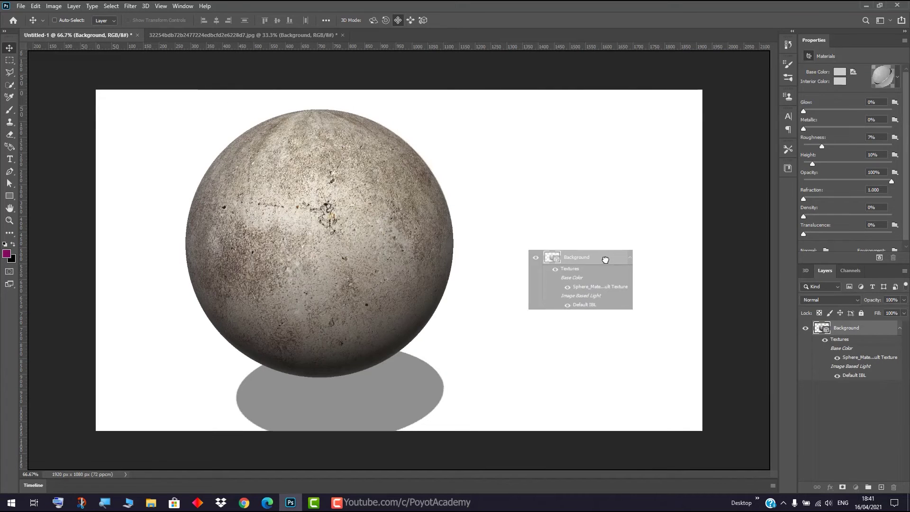
left_click_drag(117, 35, 604, 260)
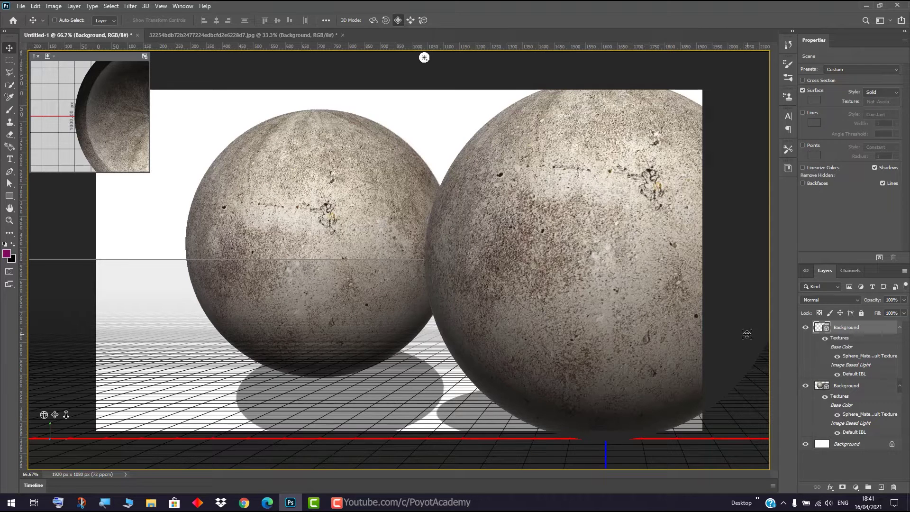
key("ctrl+e")
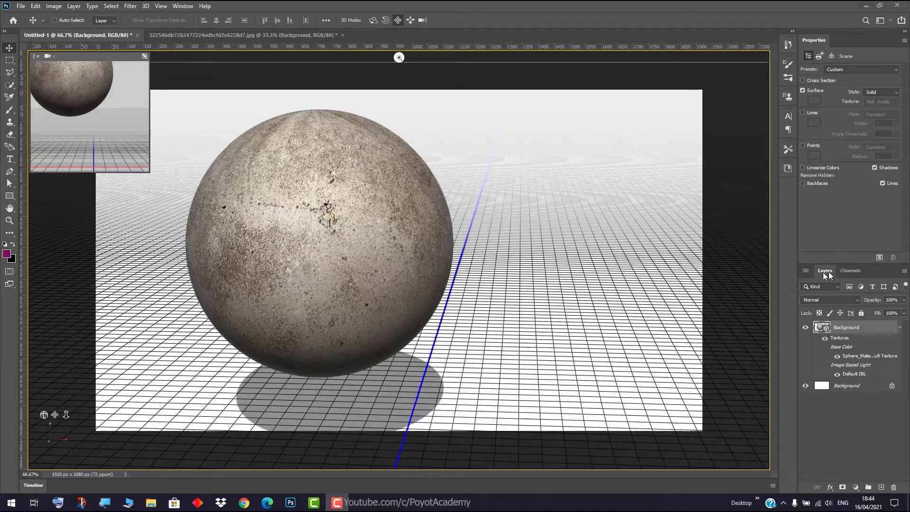
Show the 3D panel's object tree and try the Pyramid mesh preset, closing its dialog
left_click(806, 271)
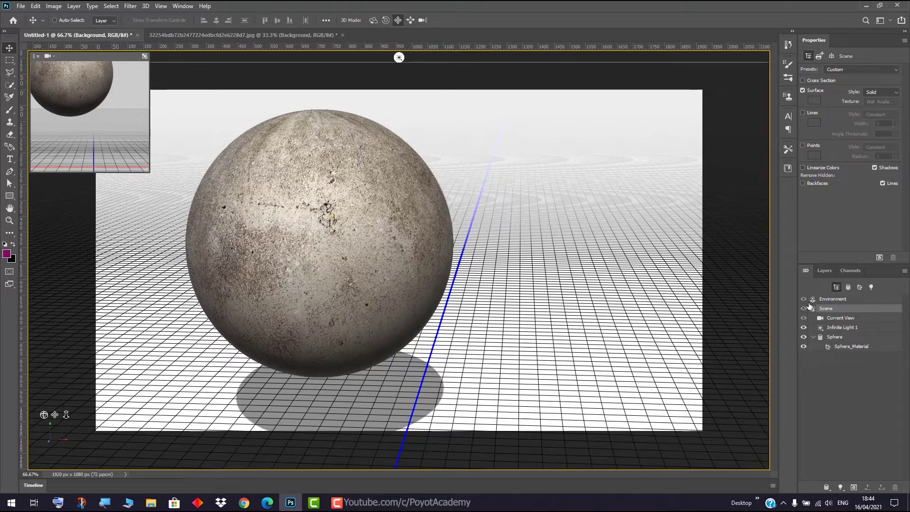
left_click(904, 271)
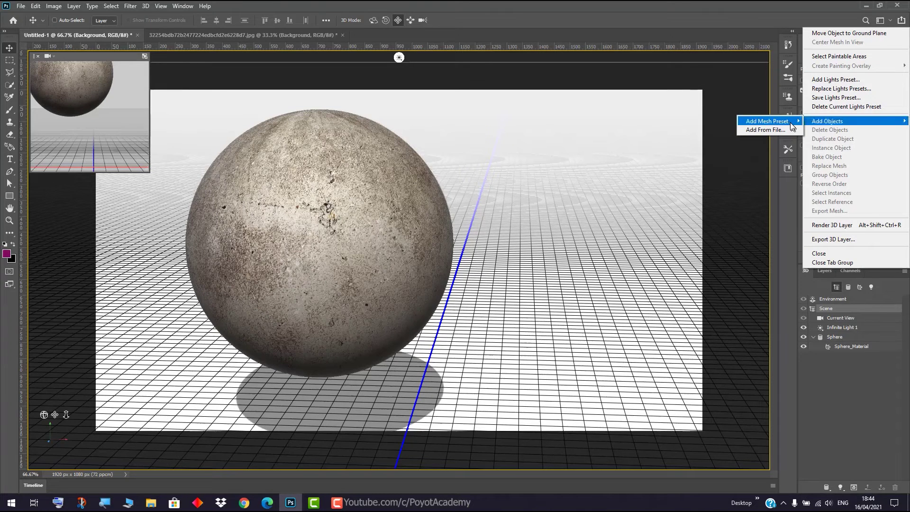
mouse_move(768, 121)
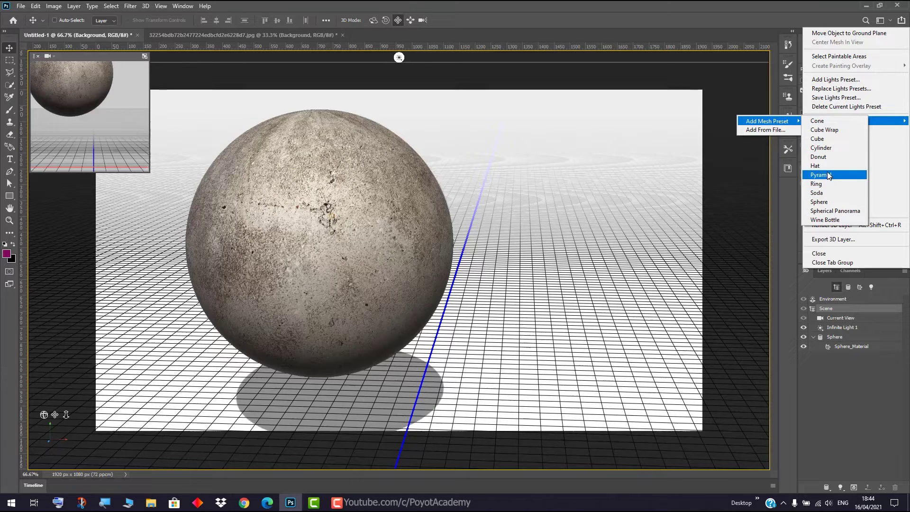
left_click(831, 175)
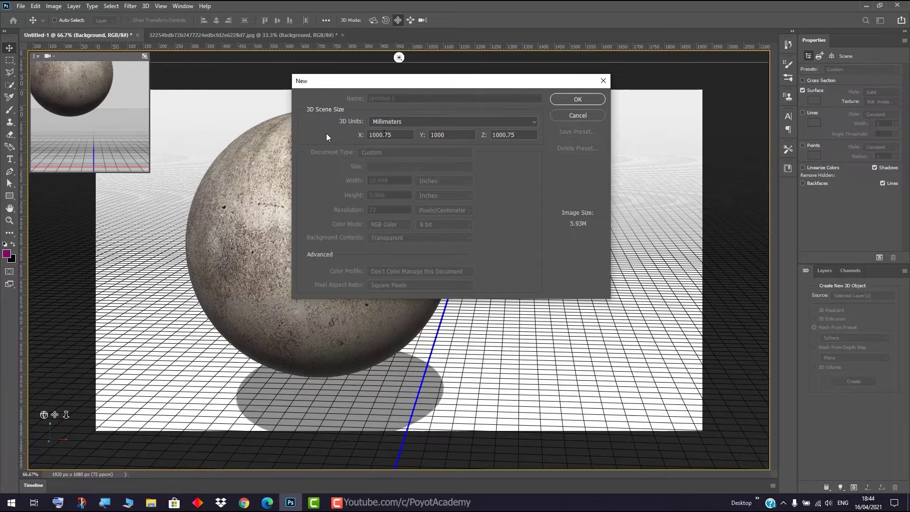
left_click(579, 100)
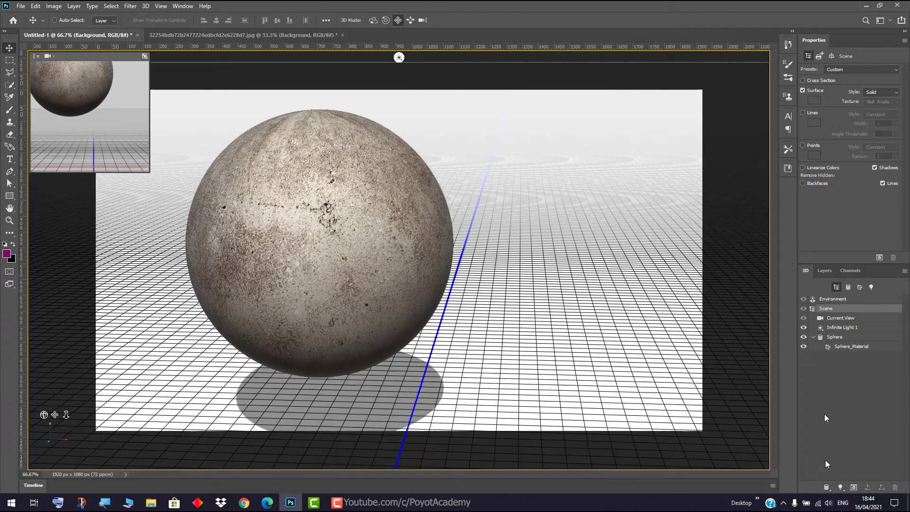
Add a Pyramid object to the 3D scene with a Z scene size of 20
left_click(826, 488)
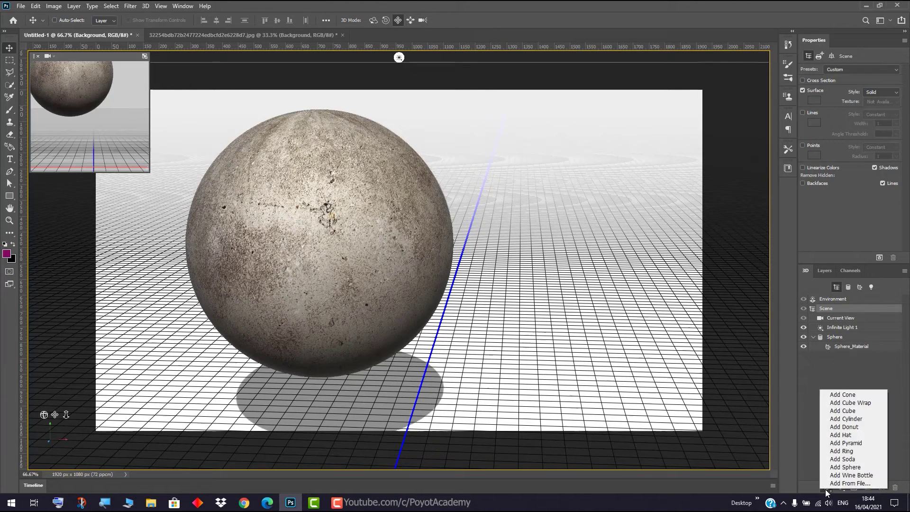
left_click(857, 437)
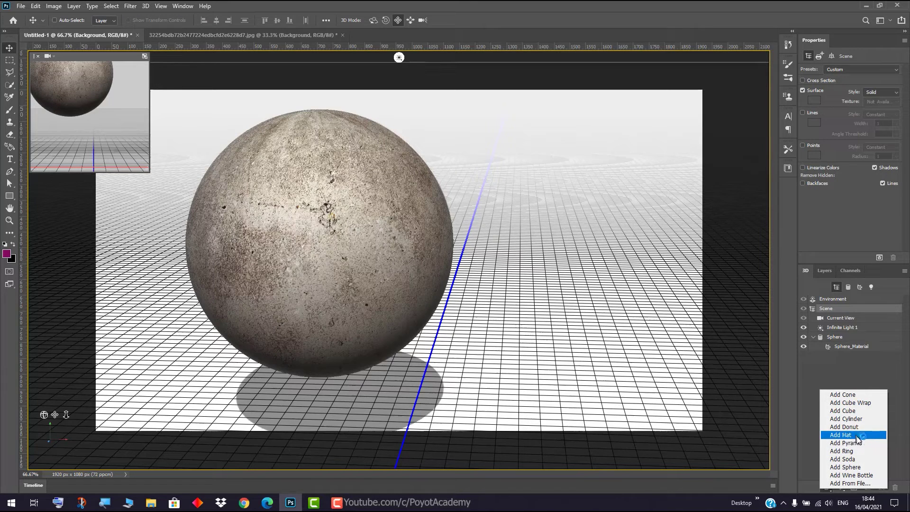
left_click(860, 443)
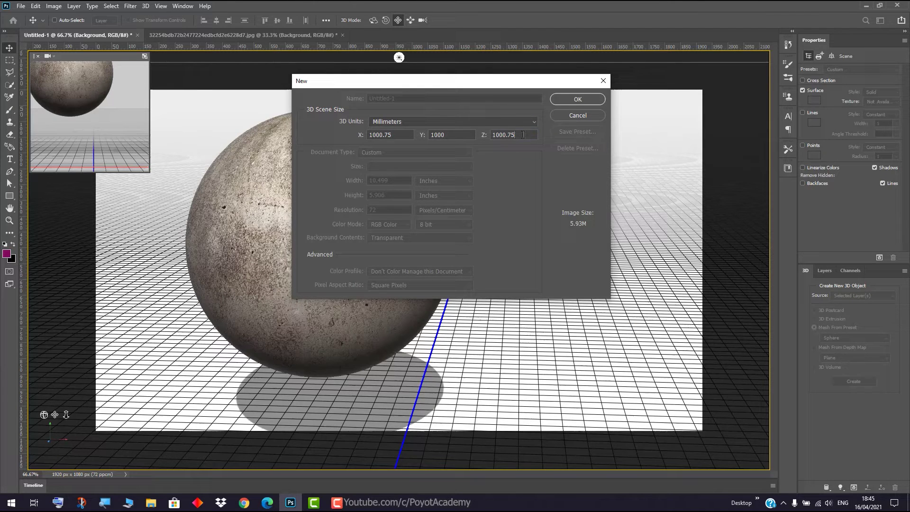
left_click_drag(523, 135, 470, 139)
type("200")
left_click(589, 100)
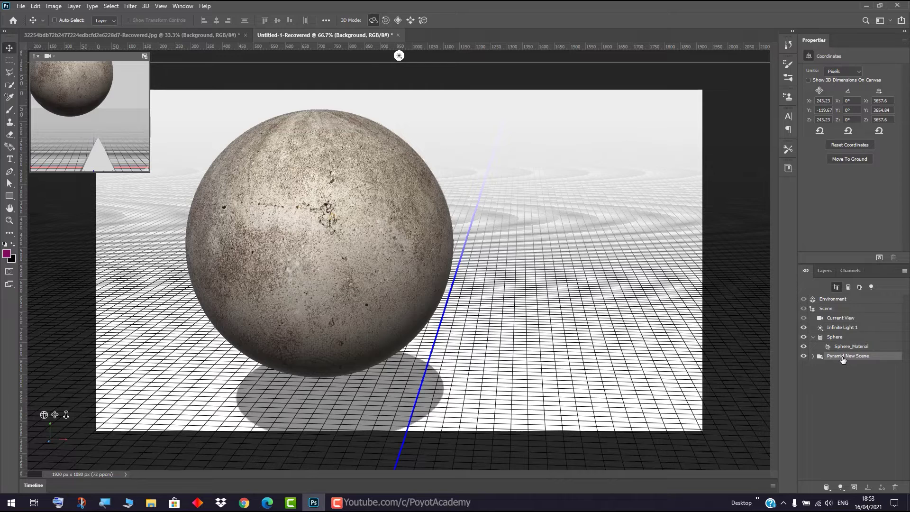
Move the pyramid to the ground and slide it into view beside the sphere
left_click(835, 338)
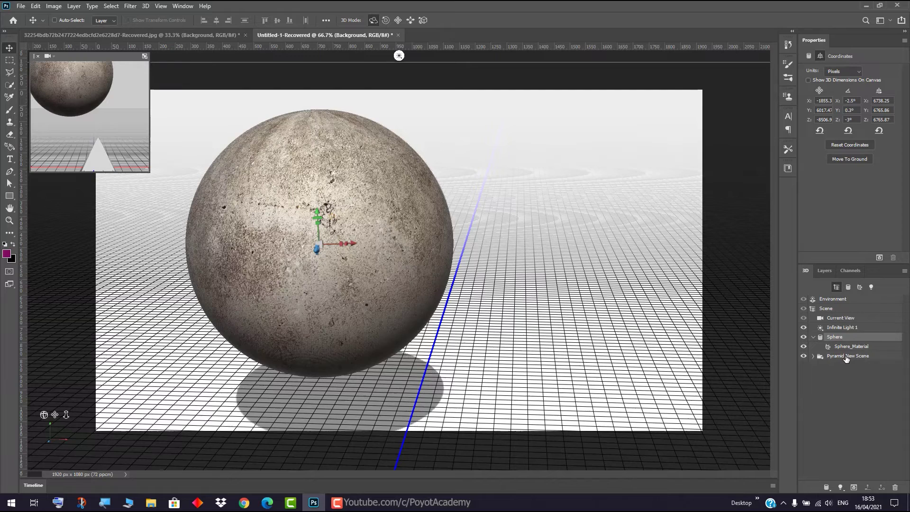
left_click(846, 359)
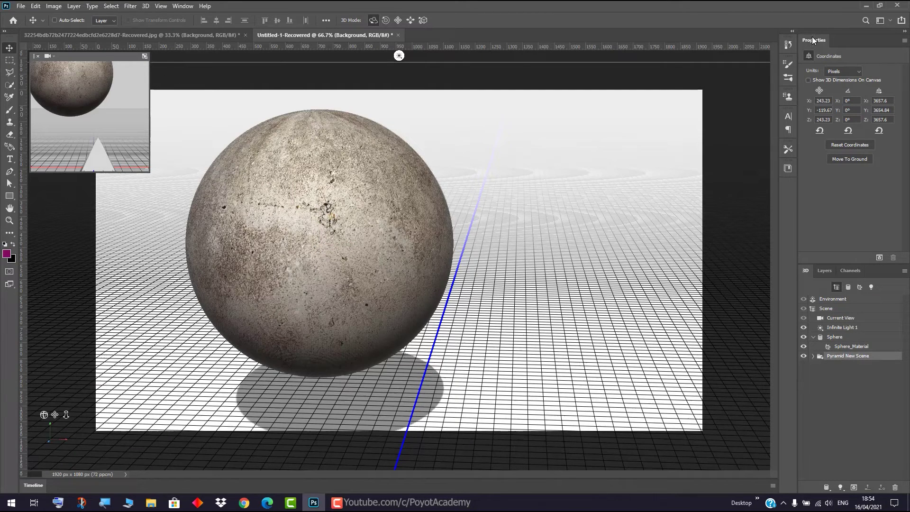
left_click(853, 162)
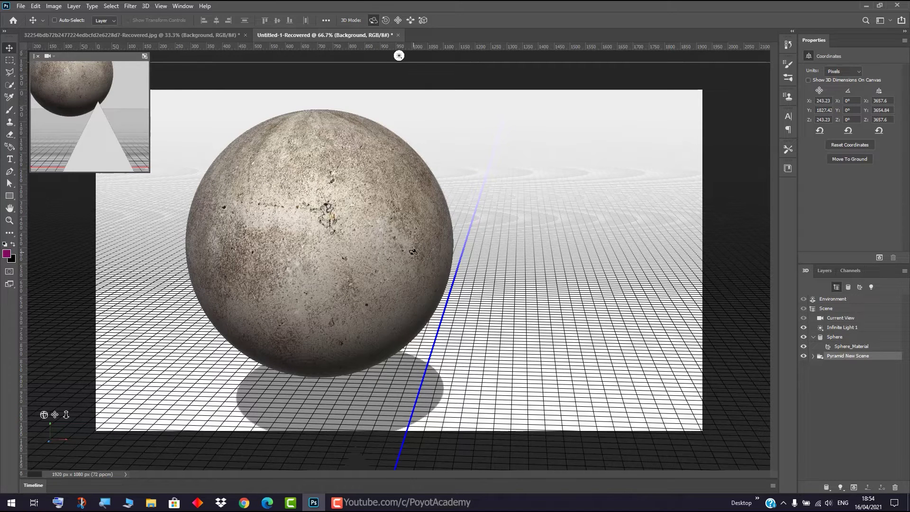
left_click(399, 20)
mouse_move(377, 190)
left_mouse_down()
mouse_move(460, 64)
mouse_move(433, 99)
mouse_move(447, 87)
left_mouse_up()
mouse_move(514, 356)
left_mouse_down()
mouse_move(525, 312)
mouse_move(541, 317)
mouse_move(541, 278)
mouse_move(533, 329)
mouse_move(535, 313)
left_mouse_up()
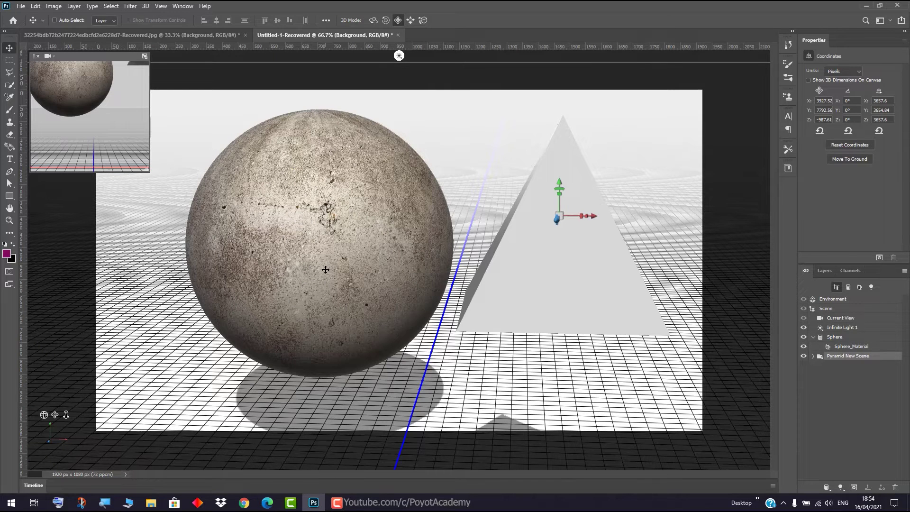
Reposition the sphere lower, closer and slightly to the right
left_click(854, 338)
left_click_drag(362, 234, 361, 300)
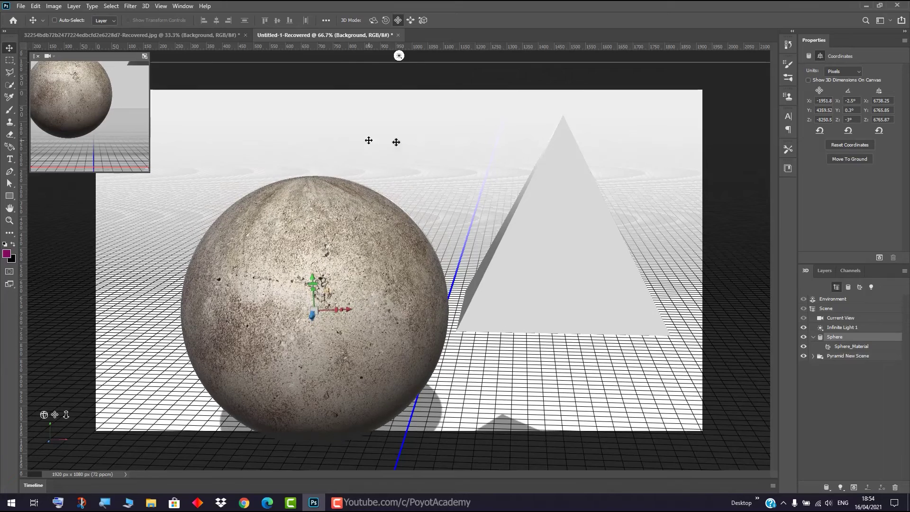
left_click(411, 19)
mouse_move(374, 251)
left_mouse_down()
mouse_move(404, 196)
mouse_move(364, 93)
mouse_move(349, 124)
mouse_move(357, 144)
left_mouse_up()
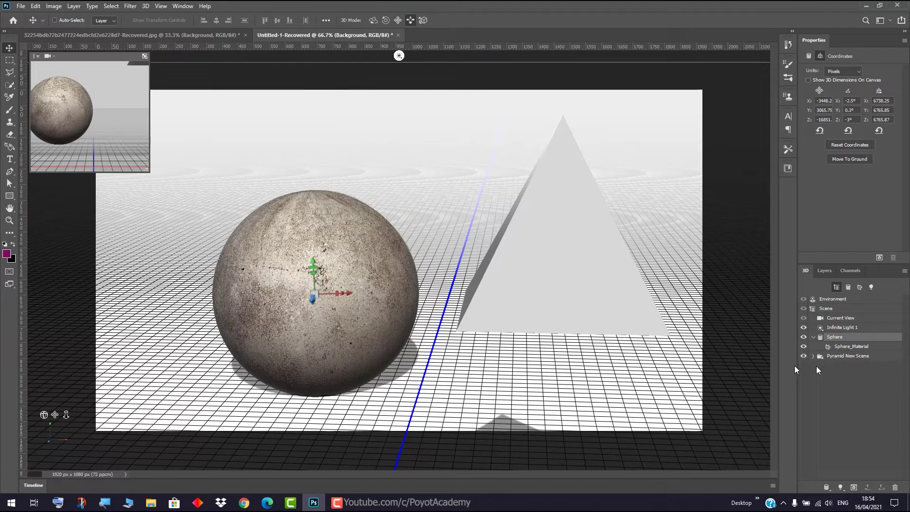
Slide the pyramid farther back, then move it down and closer
left_click(847, 356)
mouse_move(610, 269)
left_mouse_down()
mouse_move(589, 293)
mouse_move(612, 124)
left_mouse_up()
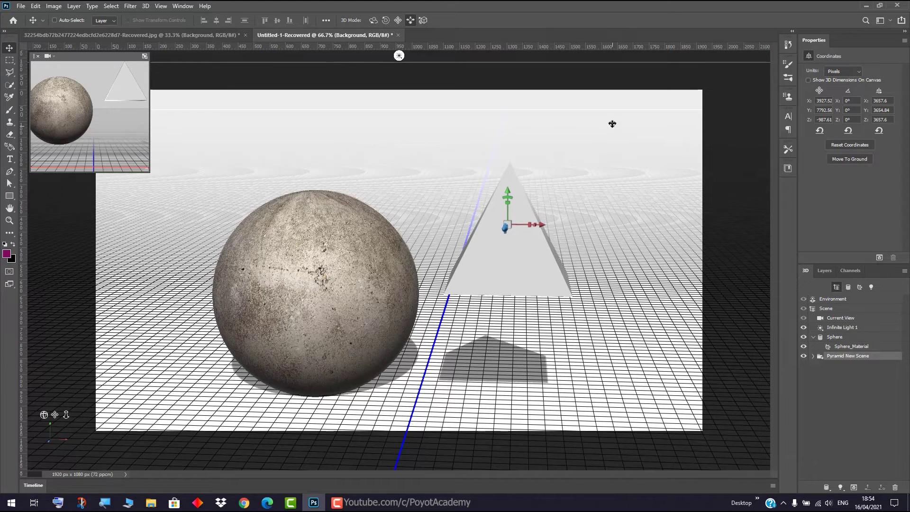
left_click(398, 20)
mouse_move(501, 224)
left_mouse_down()
mouse_move(527, 283)
mouse_move(524, 314)
left_mouse_up()
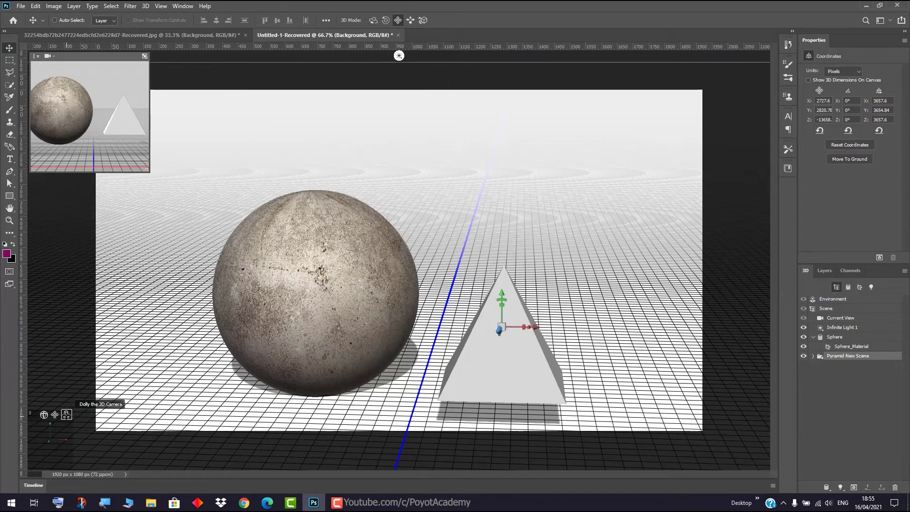
Dolly the camera back, pan, and orbit it to view sphere and pyramid anew
mouse_move(67, 414)
left_mouse_down()
mouse_move(84, 355)
mouse_move(75, 365)
left_mouse_up()
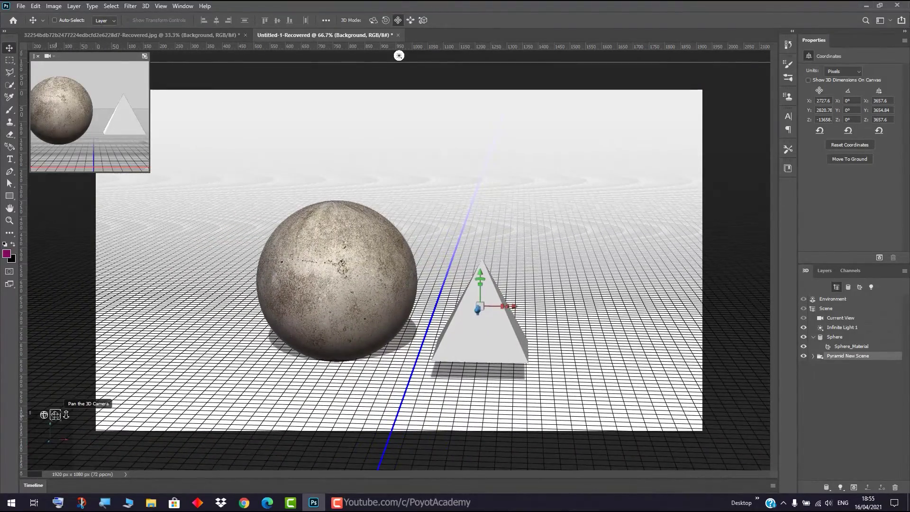
left_click_drag(55, 415, 61, 409)
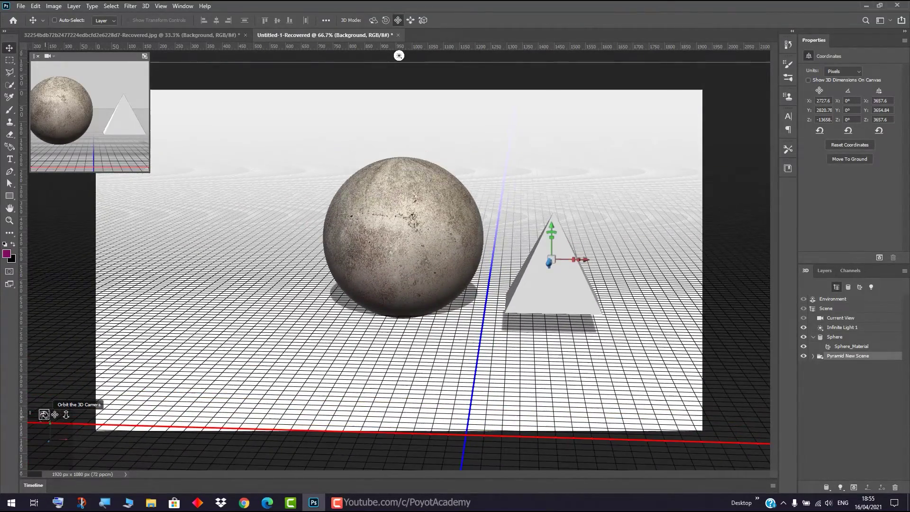
left_click_drag(44, 415, 69, 415)
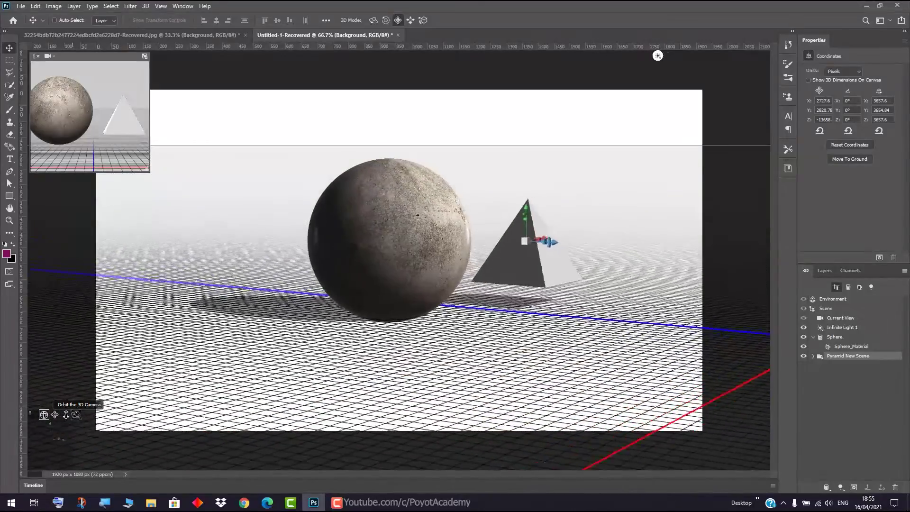
mouse_move(642, 55)
left_mouse_down()
mouse_move(529, 56)
mouse_move(615, 56)
mouse_move(542, 55)
left_mouse_up()
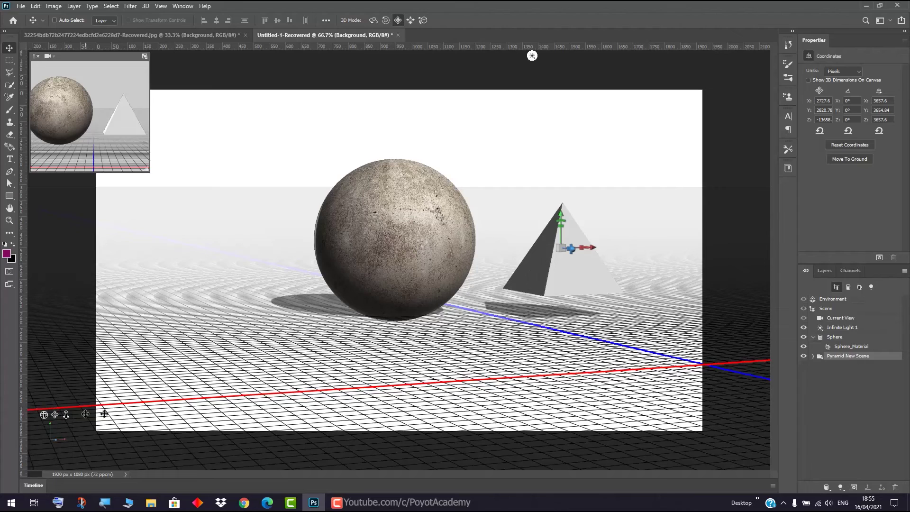